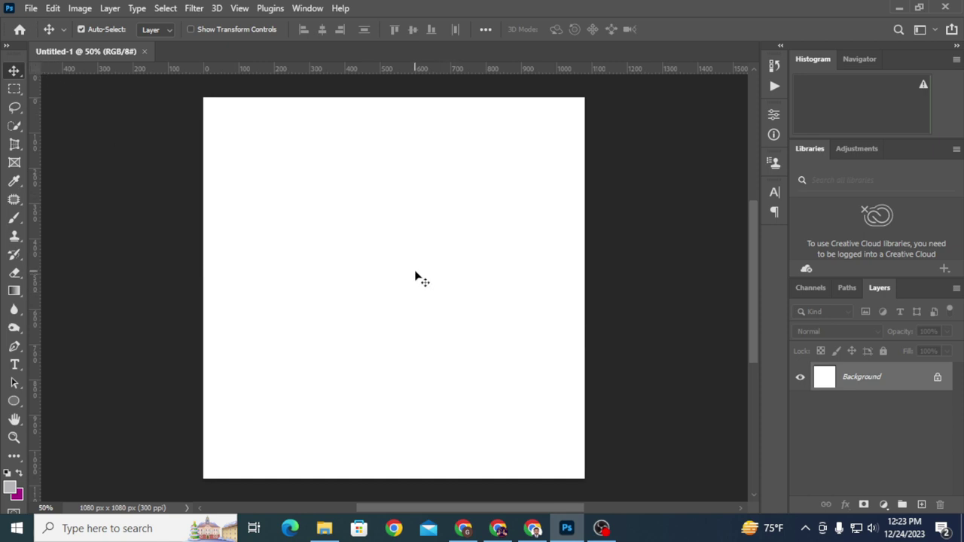
Step: Paste the squirrel photo in as Layer 1 and hide that layer
key("ctrl+v")
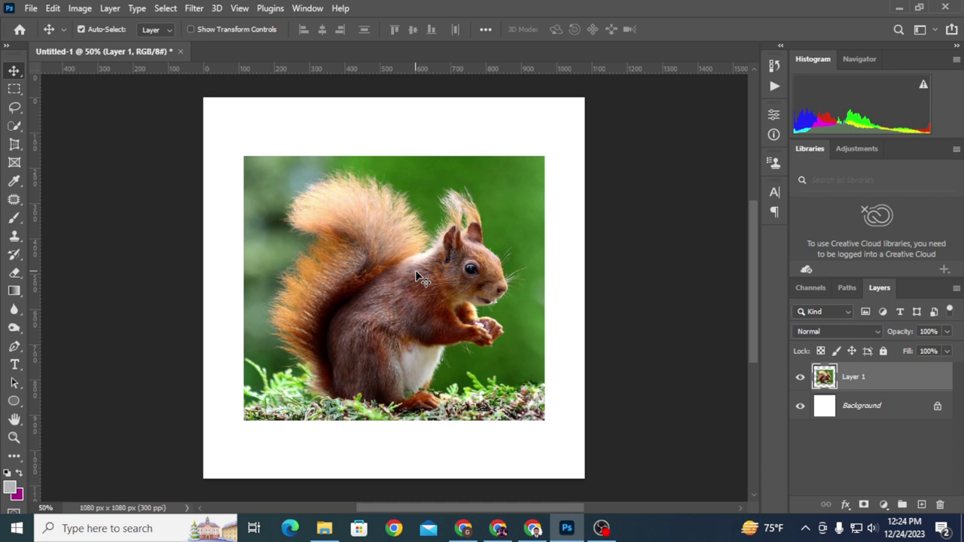
left_click(800, 378)
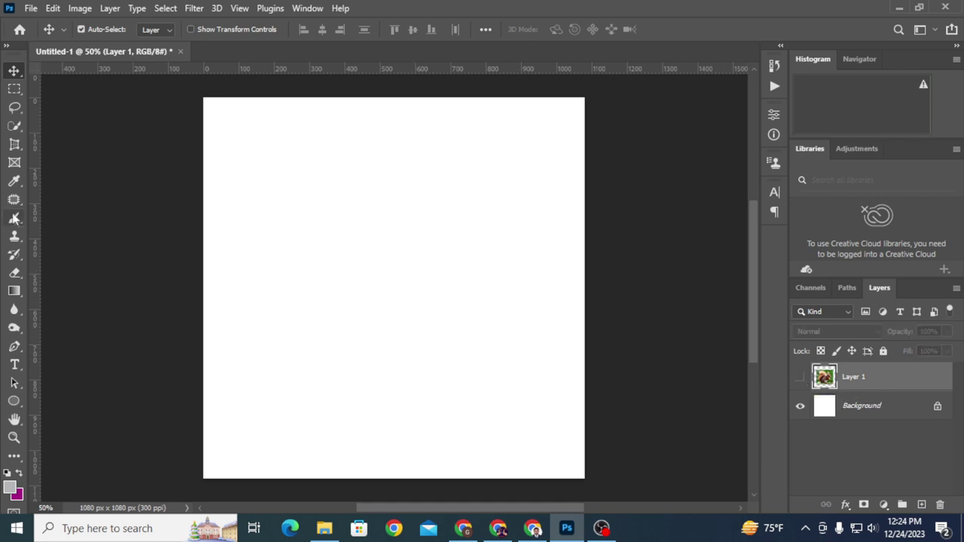
left_click(15, 365)
Step: Type the letter C in Impact and move it down and right on the canvas
left_click(332, 228)
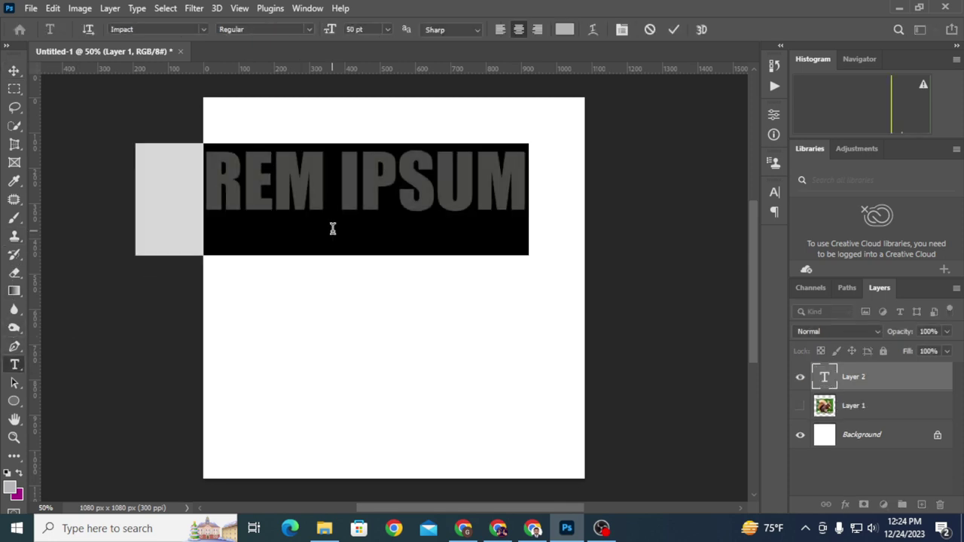
type("C")
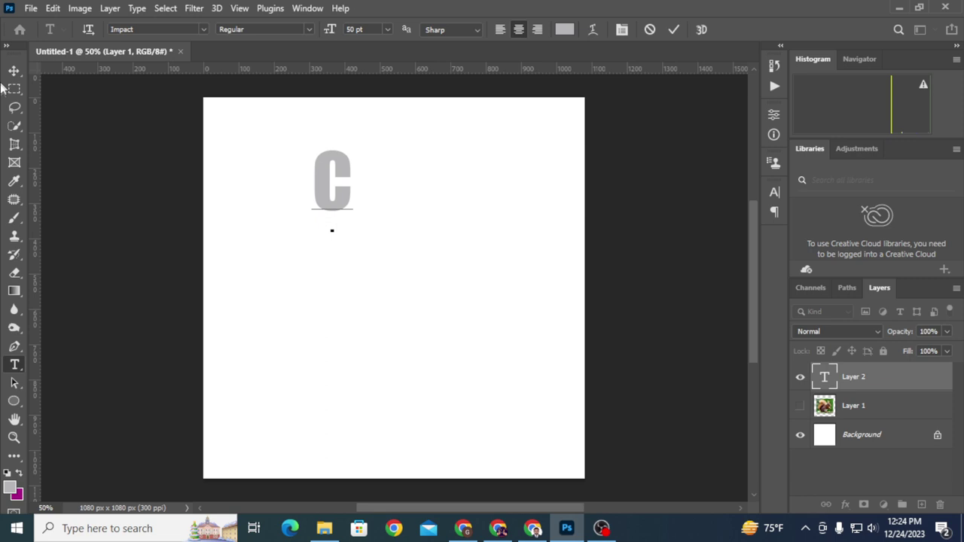
left_click(13, 70)
left_click_drag(324, 167, 352, 237)
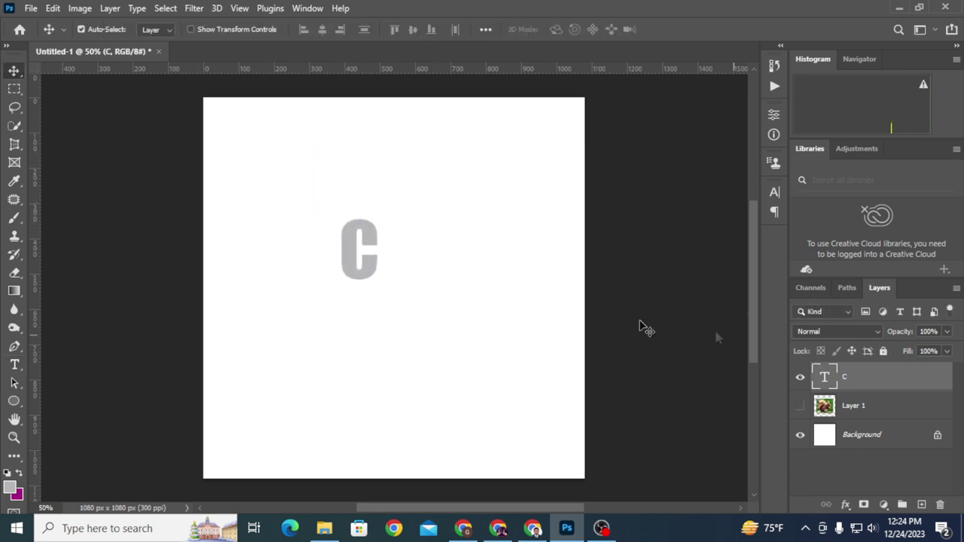
Step: Scale the C to about 269% and shift it slightly right and down
key("ctrl+t")
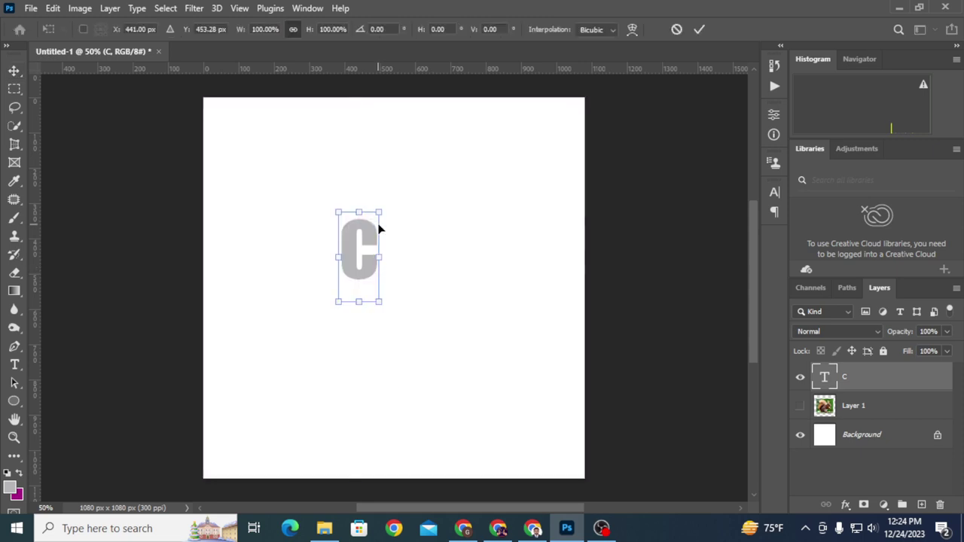
left_click_drag(379, 213, 466, 168)
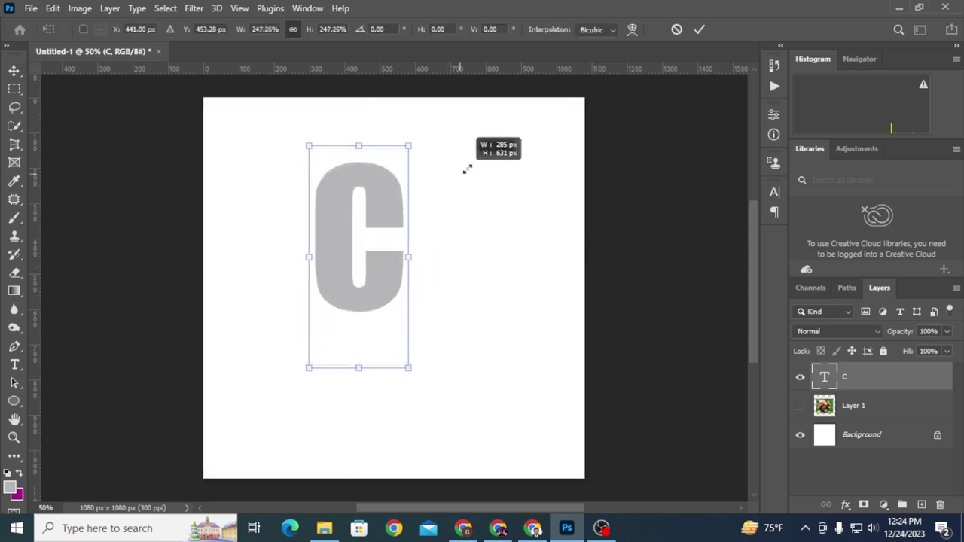
left_click_drag(390, 202, 412, 208)
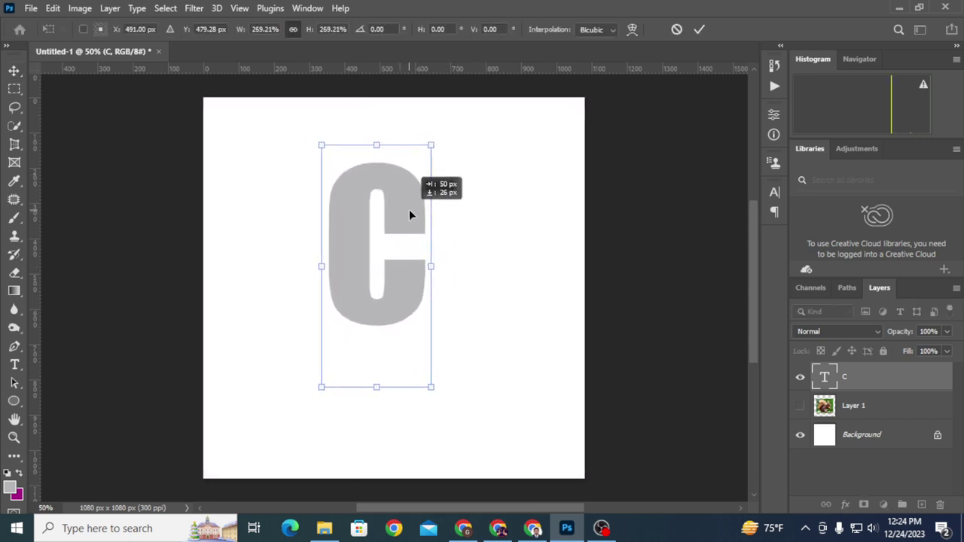
left_click(698, 29)
Step: Duplicate the C text layer and set the copy's text colour to black 000000
right_click(882, 385)
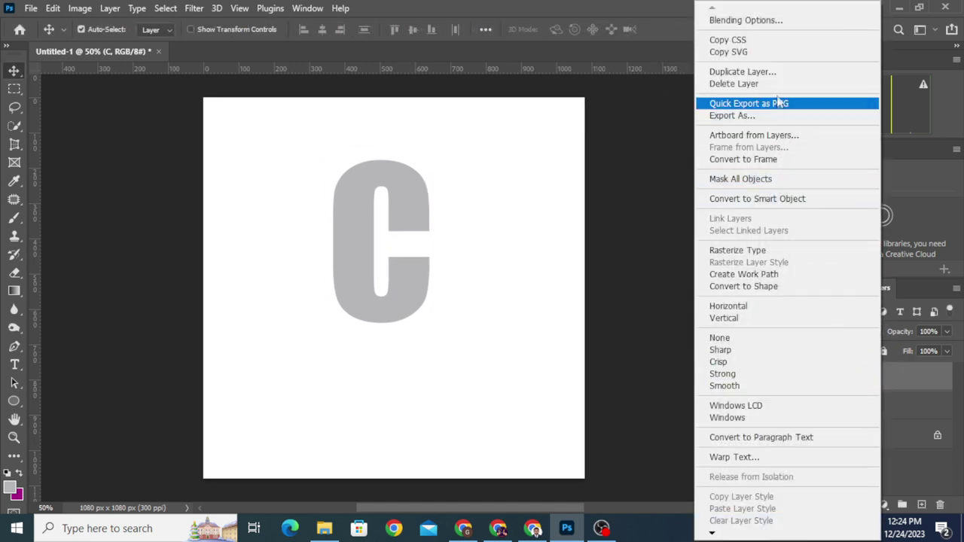
left_click(775, 73)
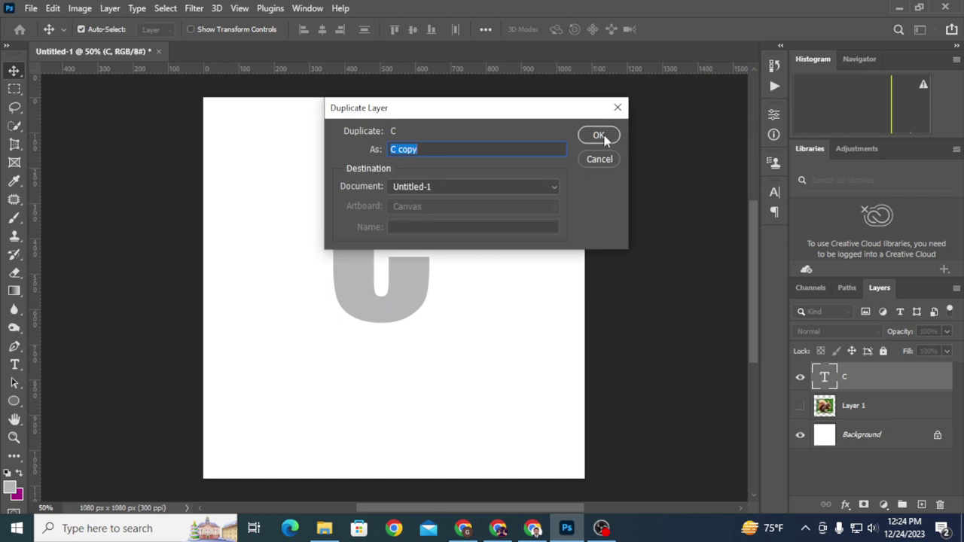
left_click(598, 136)
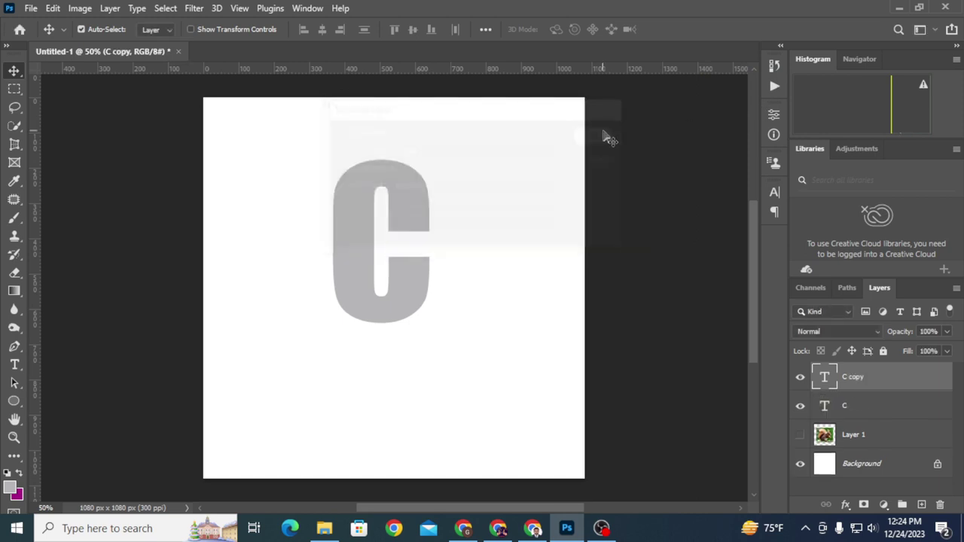
double_click(400, 277)
left_click(564, 30)
type("000000")
left_click(884, 119)
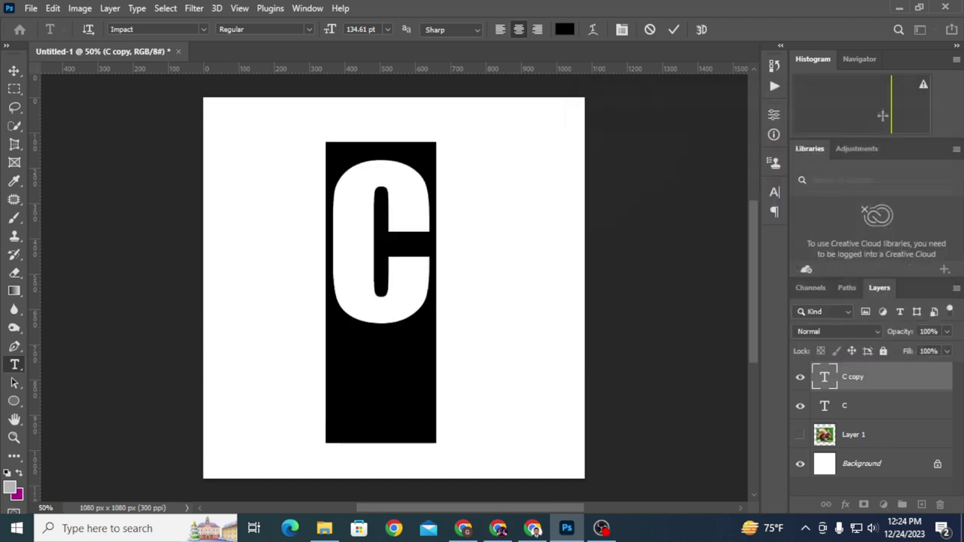
left_click(673, 30)
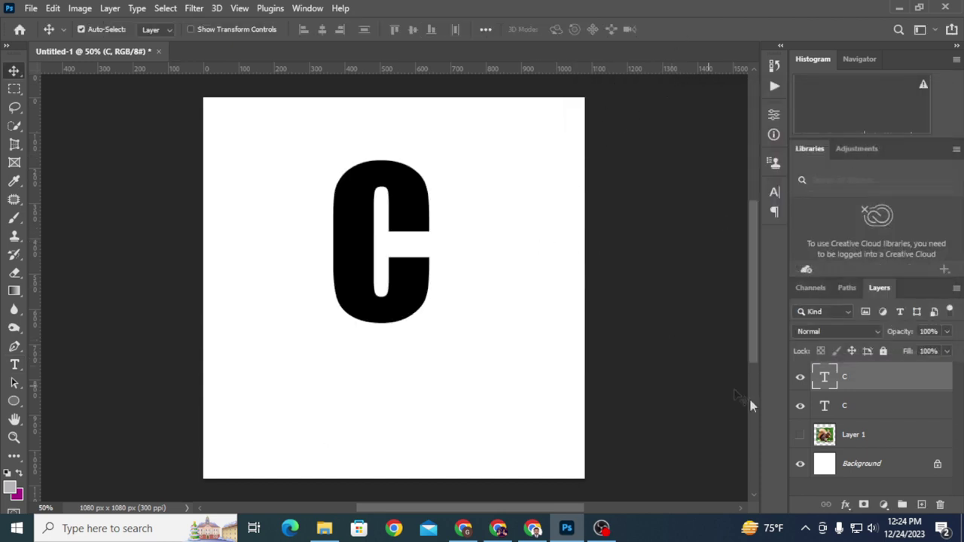
Step: Nudge the original grey C slightly right so it shows as an edge
left_click(849, 405)
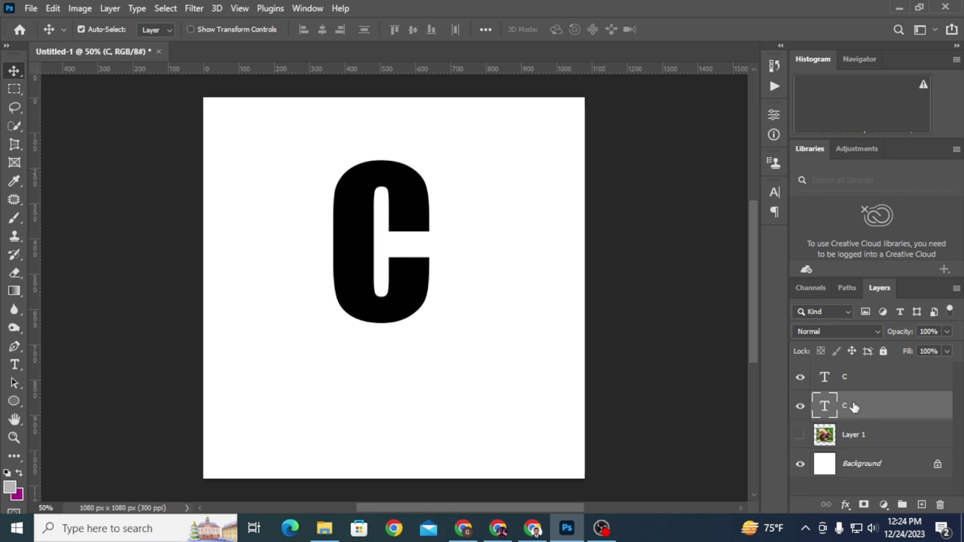
key("ctrl+t")
key("Right")
key("Right")
key("Right")
key("Right")
key("Right")
key("Right")
key("Right")
key("Right")
key("Right")
key("Right")
key("Right")
key("Right")
key("Right")
key("Right")
key("Right")
key("Right")
key("Right")
key("Right")
key("Right")
key("Right")
key("Right")
key("Right")
key("Right")
key("Return")
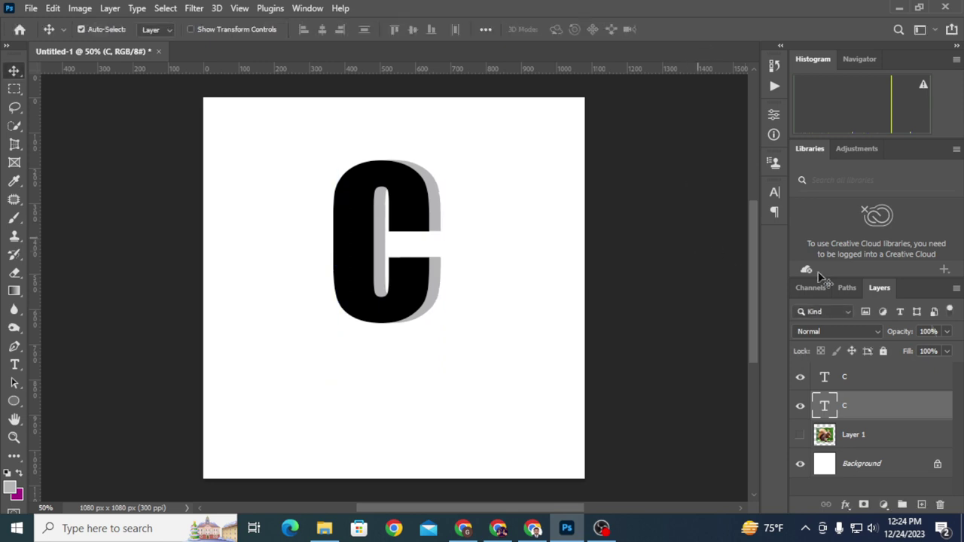
Step: Show the squirrel photo again, flip it horizontally, and move it up and left
left_click(801, 437)
left_click(869, 439)
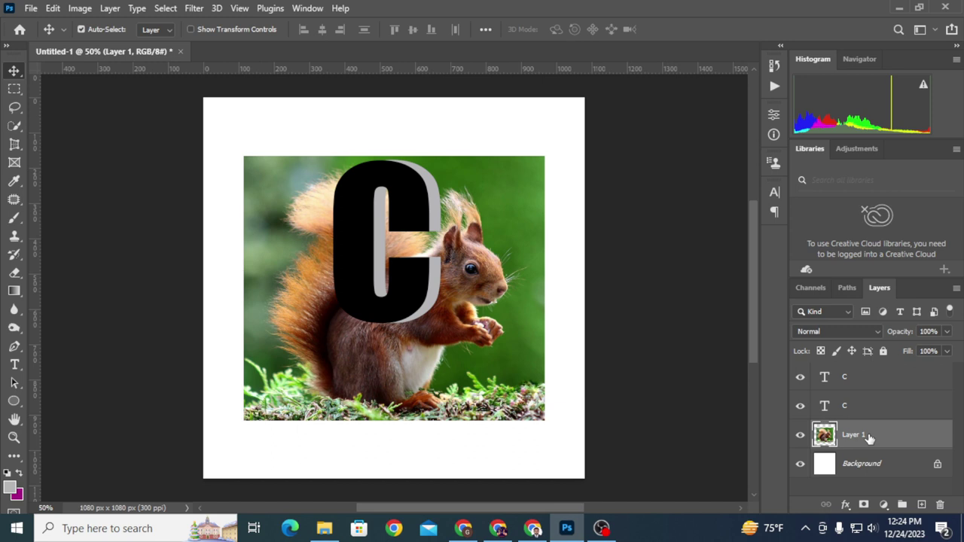
key("ctrl+t")
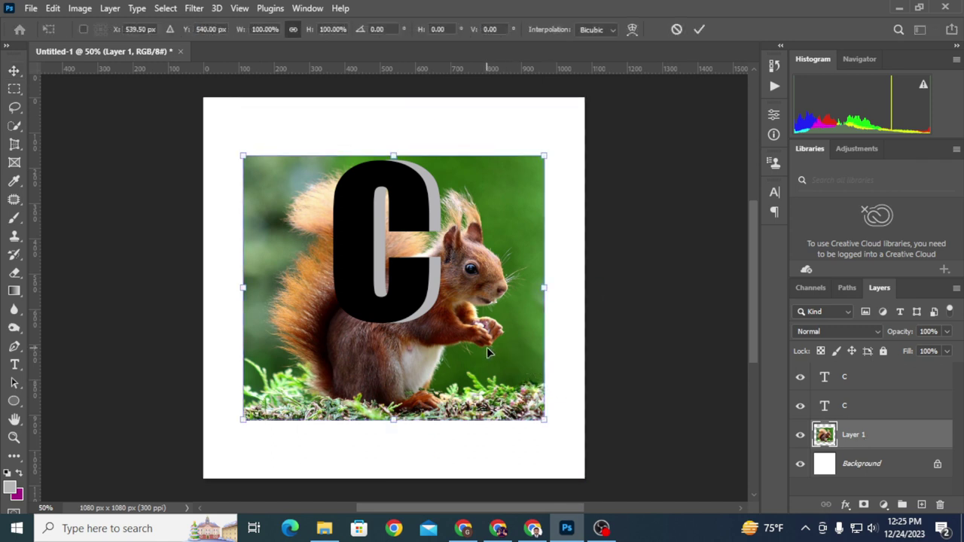
right_click(494, 324)
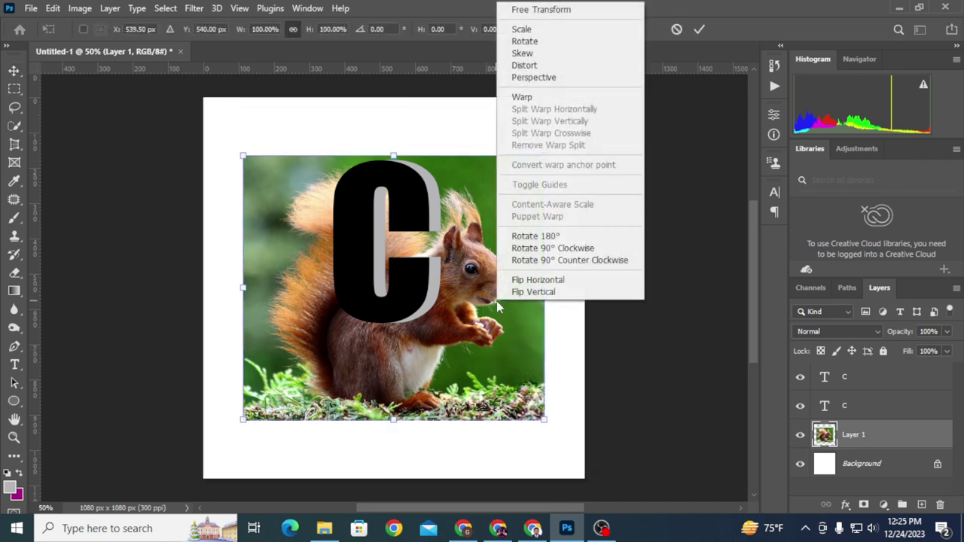
left_click(535, 280)
left_click_drag(504, 311, 471, 262)
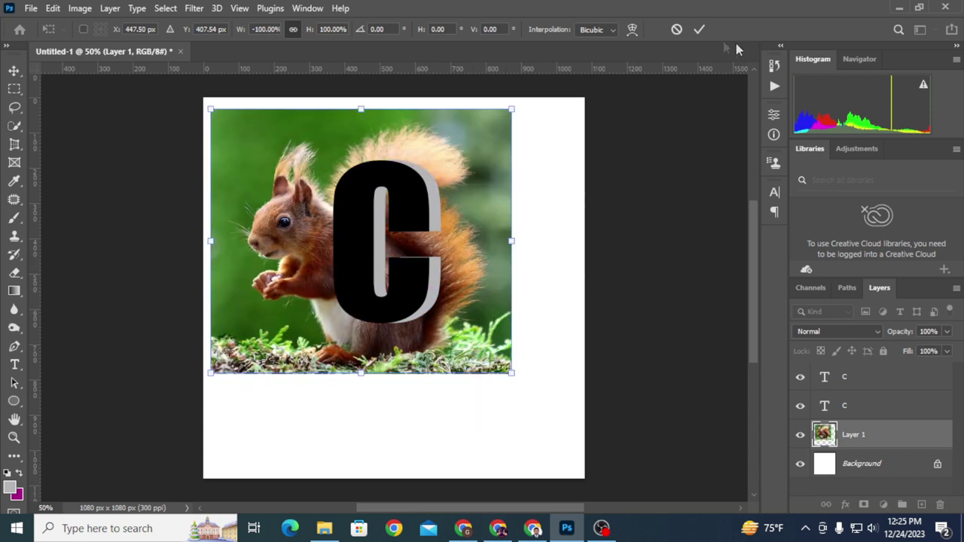
left_click(699, 29)
Step: Move the squirrel layer above both C layers, set 47% opacity, and shrink it to about 66% over the C
mouse_move(894, 442)
left_mouse_down()
mouse_move(890, 366)
mouse_move(913, 352)
left_mouse_up()
left_click(948, 335)
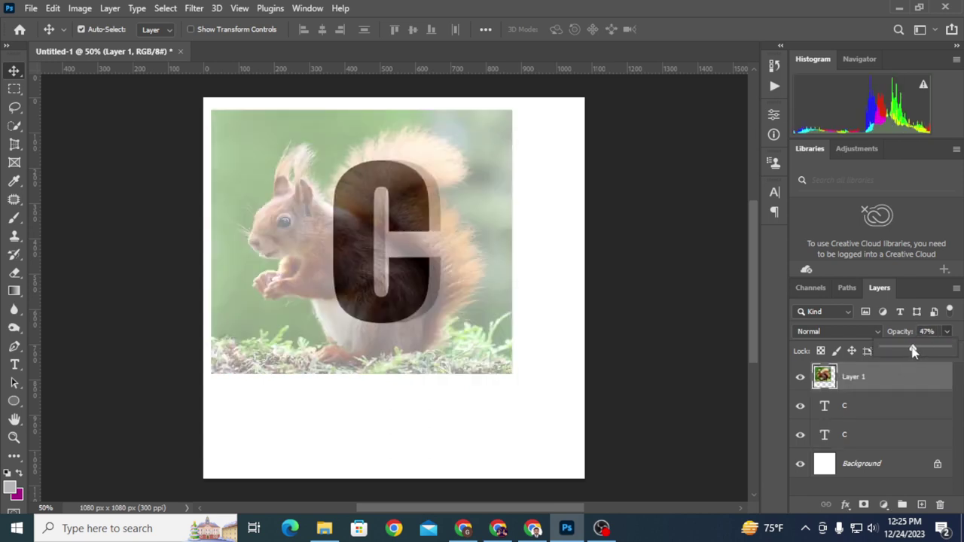
left_click_drag(482, 322, 474, 310)
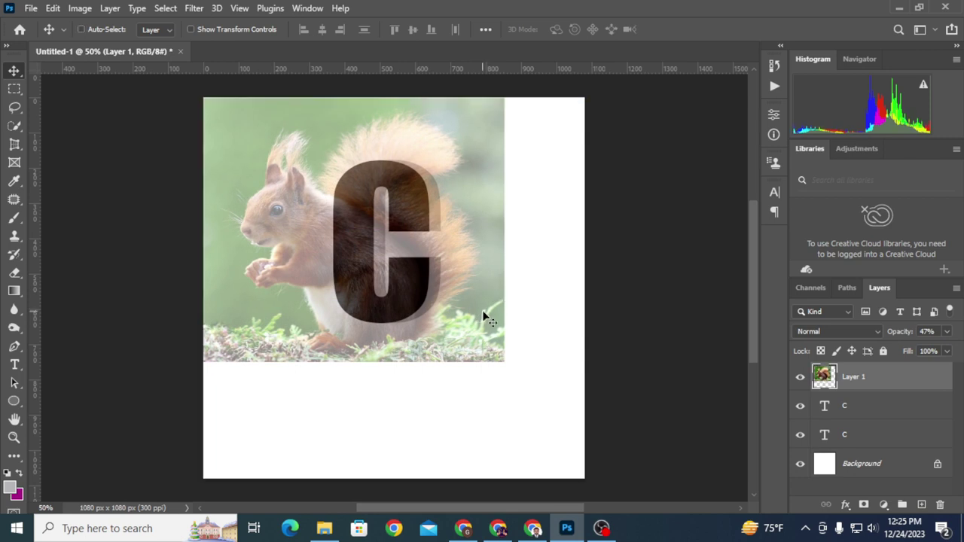
key("ctrl+t")
left_click_drag(497, 261, 459, 180)
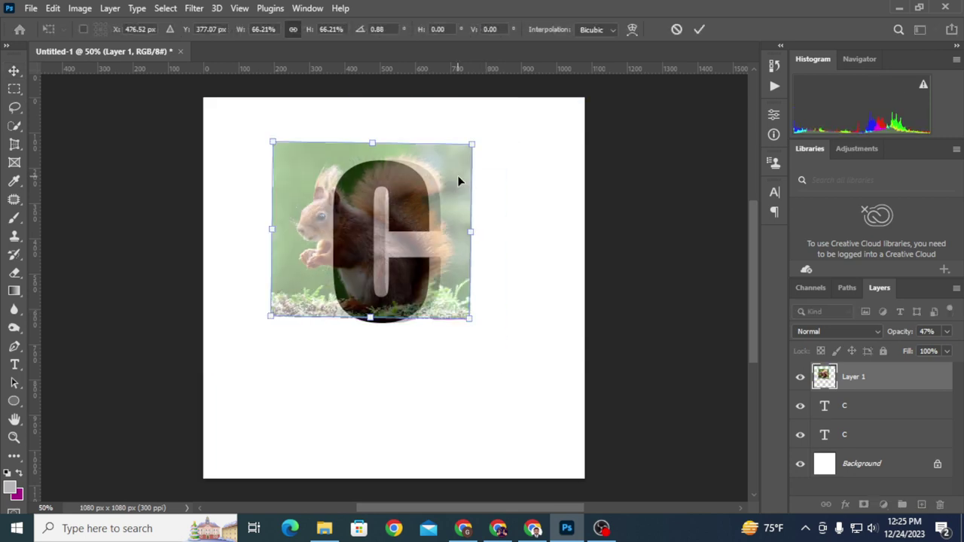
left_click(698, 30)
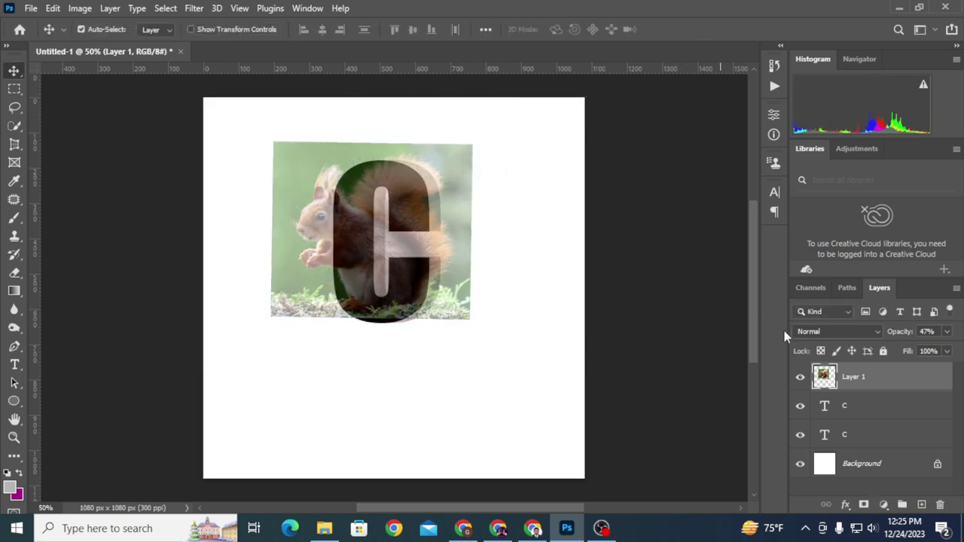
left_click(947, 335)
Step: Restore the squirrel to 100% opacity, duplicate it, and clip Layer 1 into the C below the top C layer
left_click_drag(919, 352, 955, 352)
right_click(875, 377)
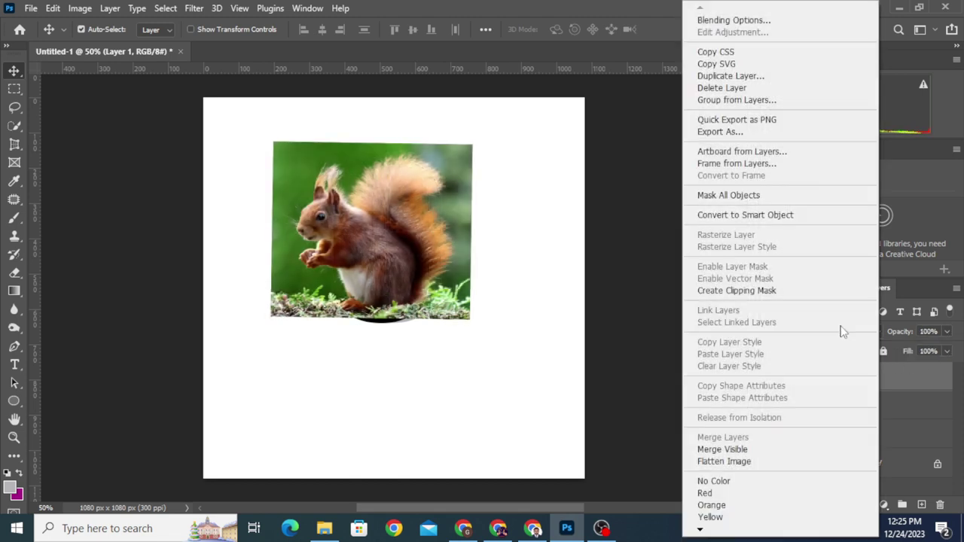
left_click(753, 76)
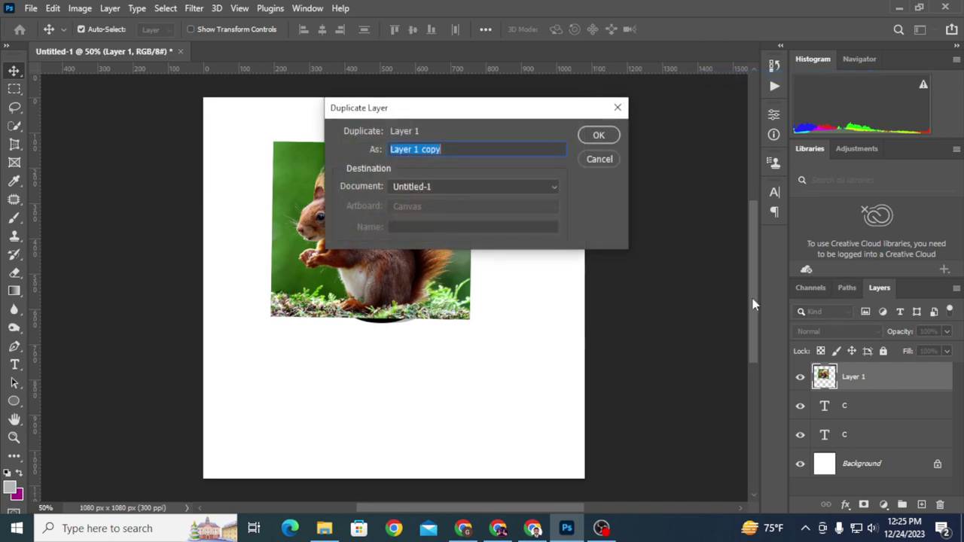
left_click(599, 136)
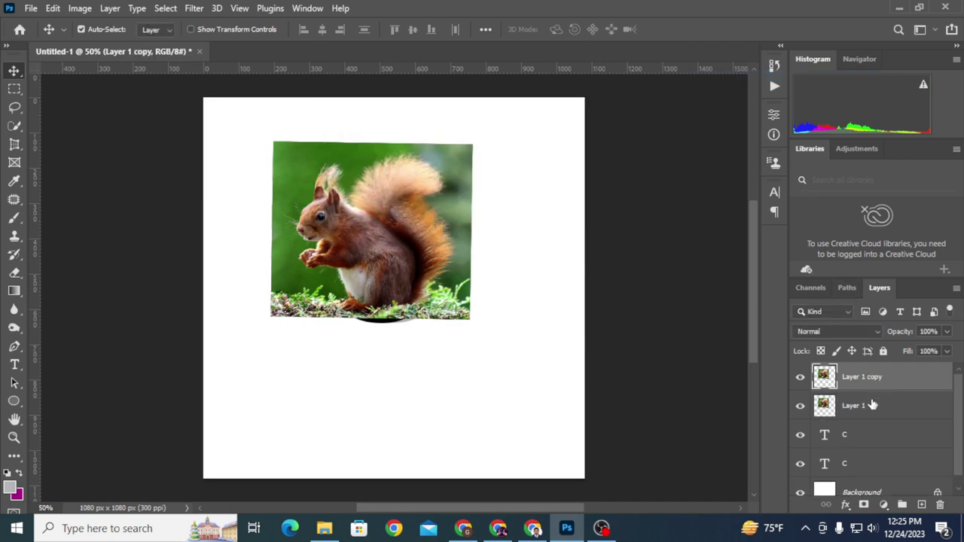
left_click_drag(872, 405, 872, 445)
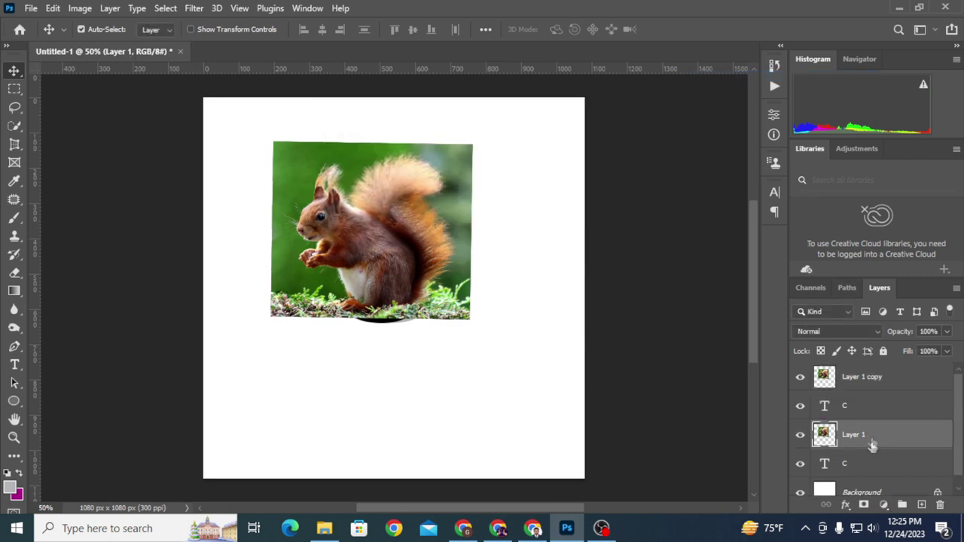
left_click(801, 380)
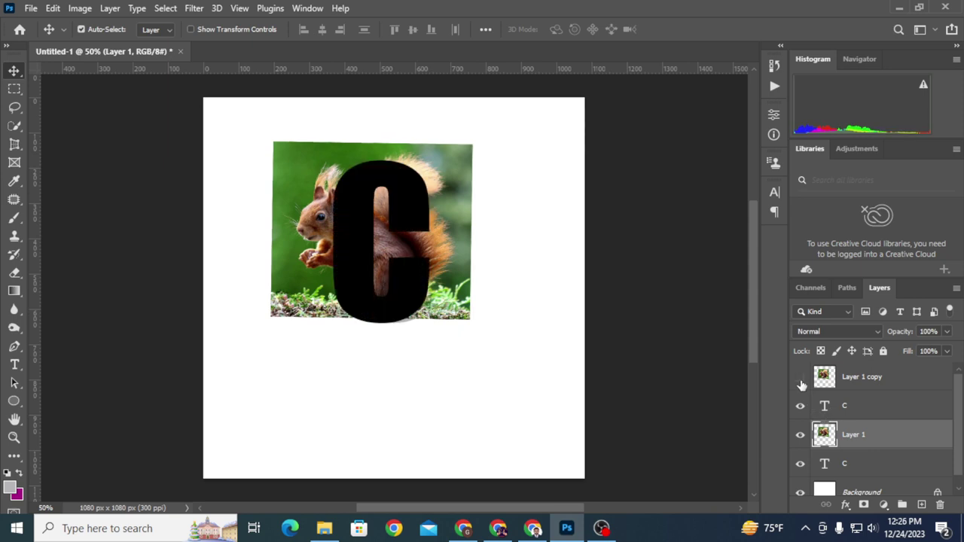
right_click(877, 435)
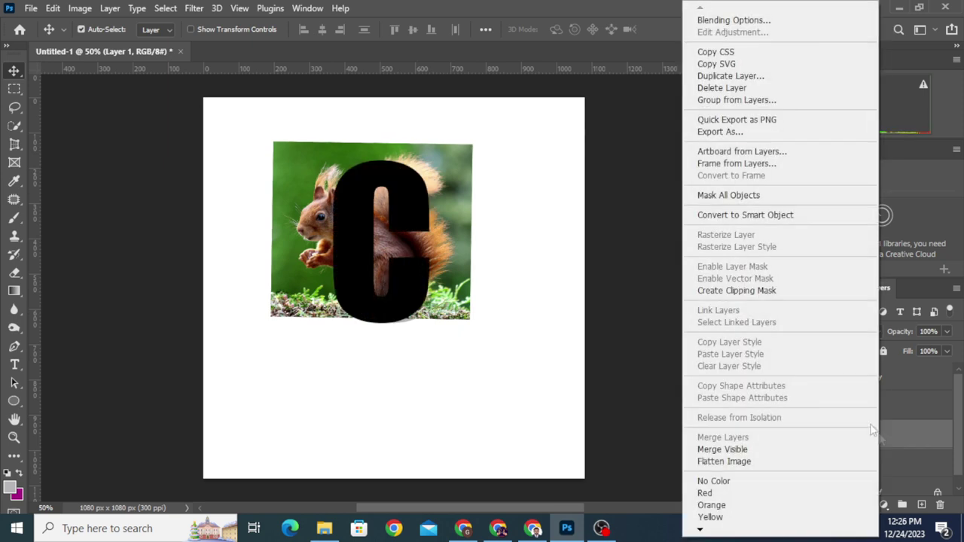
left_click(789, 293)
Step: Duplicate Layer 1 copy as a hidden Layer 1 copy 2, then clip Layer 1 copy into the C
left_click(883, 379)
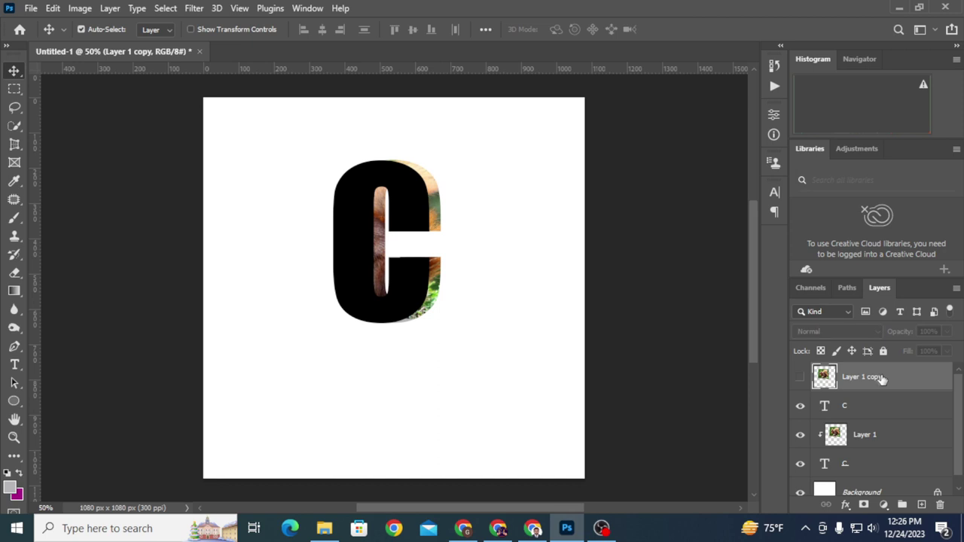
left_click(800, 379)
right_click(871, 378)
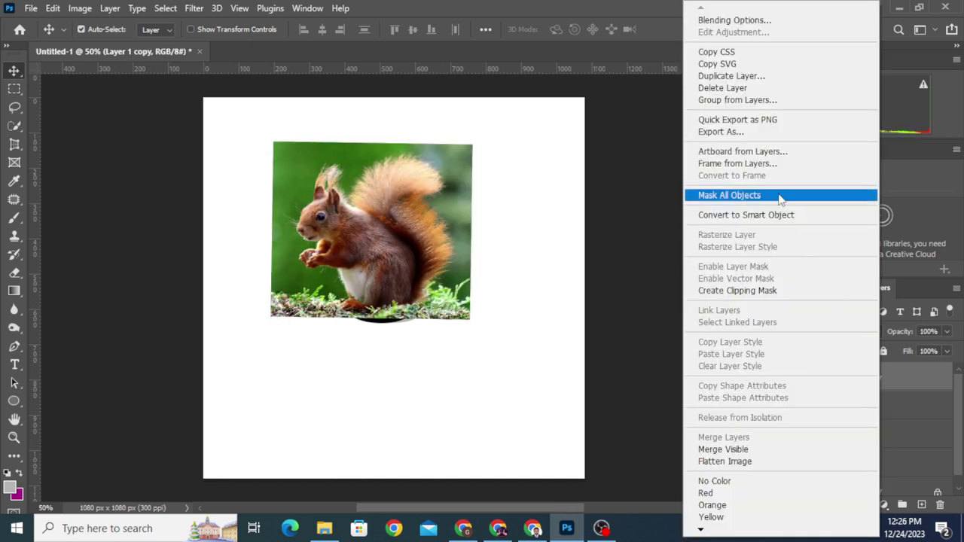
left_click(757, 76)
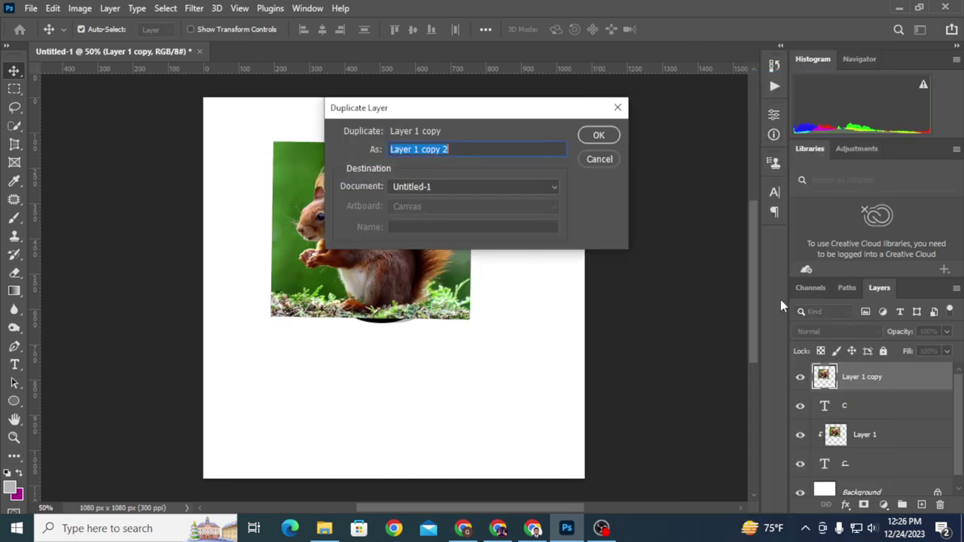
left_click(598, 137)
left_click(801, 377)
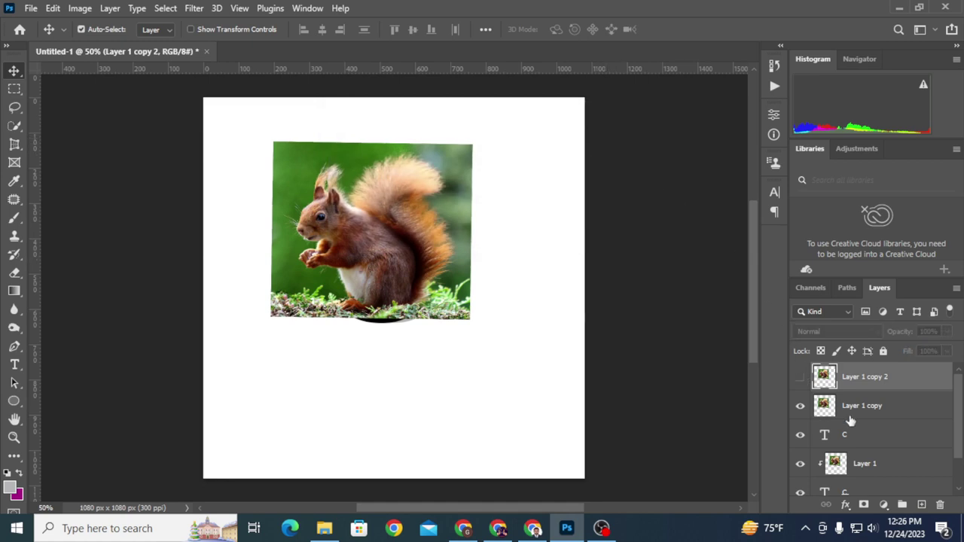
right_click(866, 409)
left_click(754, 290)
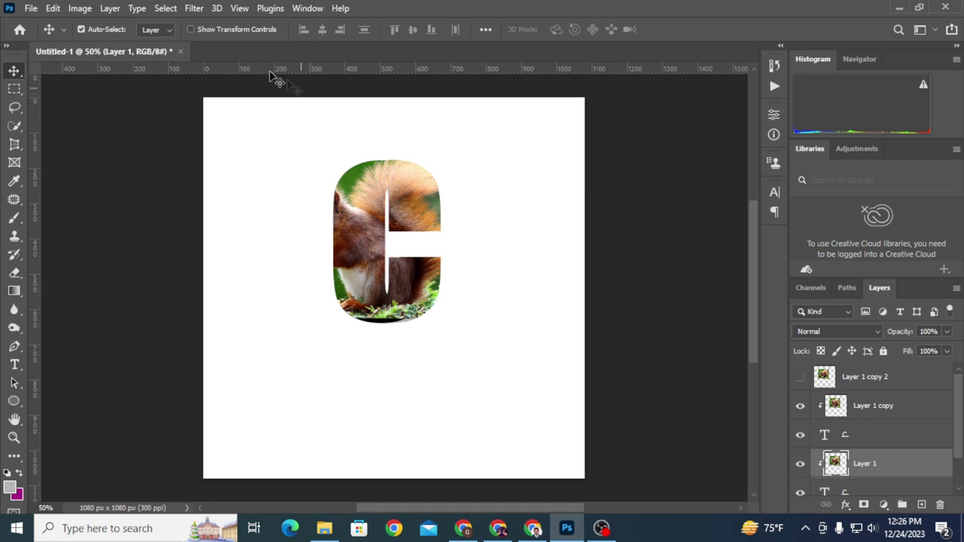
Step: Darken Layer 1's shadows with Levels and group it as 'Sadow'
left_click(79, 7)
mouse_move(101, 44)
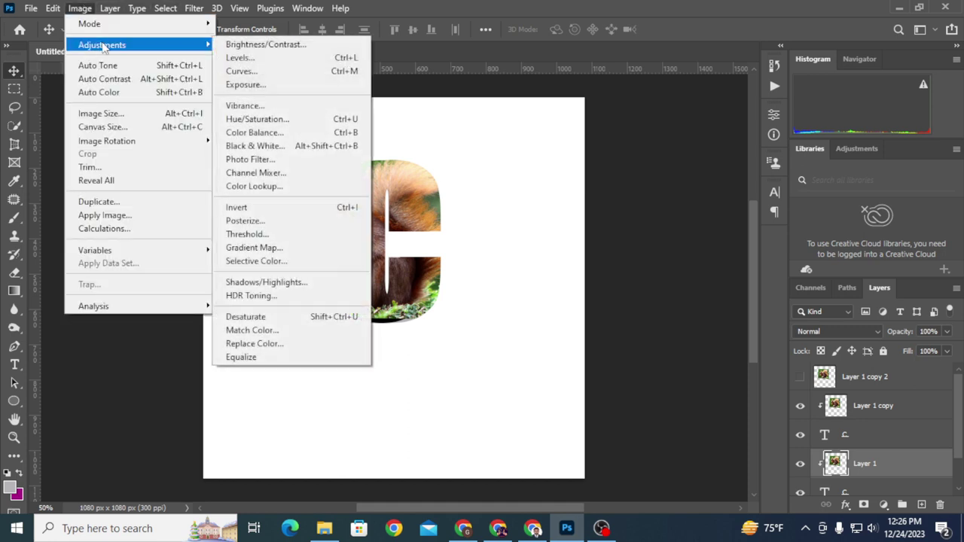
left_click(239, 59)
left_click_drag(635, 236, 672, 238)
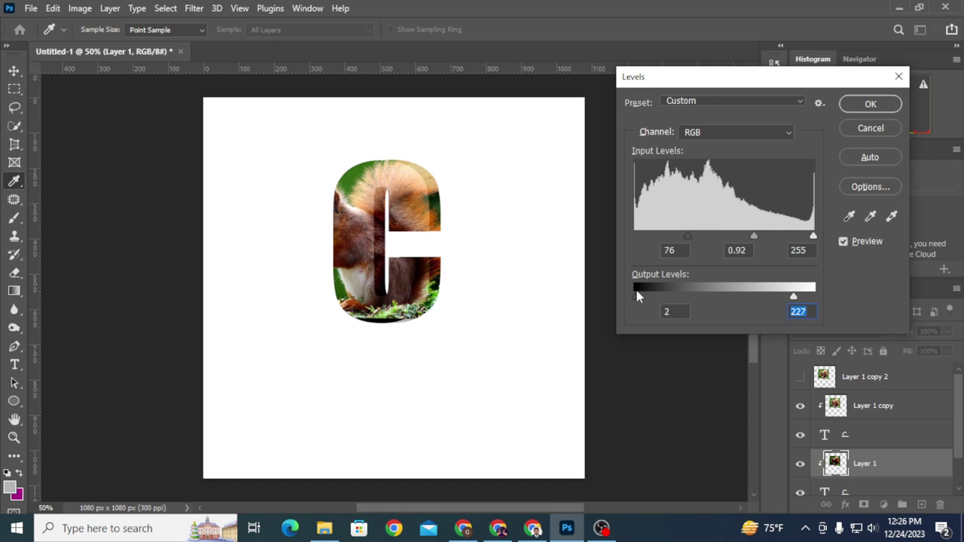
left_click(859, 107)
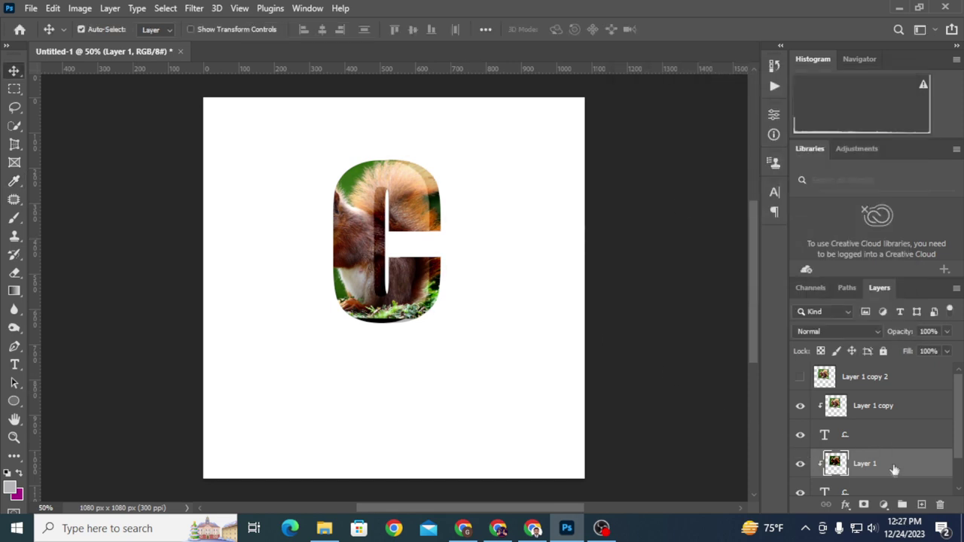
key("ctrl+g")
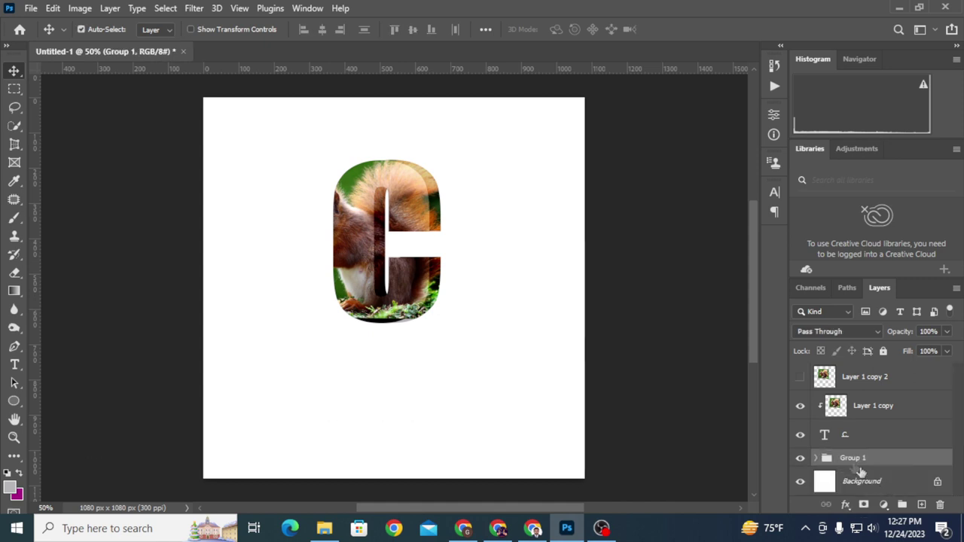
double_click(852, 458)
key("Return")
Step: Group Layer 1 copy with the C text as 'Lite' and make Layer 1 copy 2 visible
left_click(881, 439)
key("alt+BackSpace")
key("ctrl+g")
double_click(855, 401)
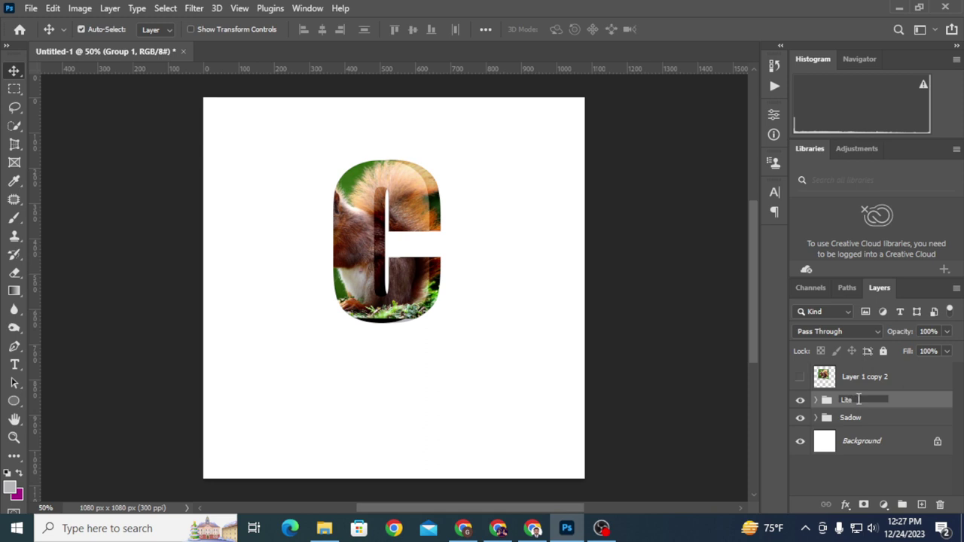
key("Return")
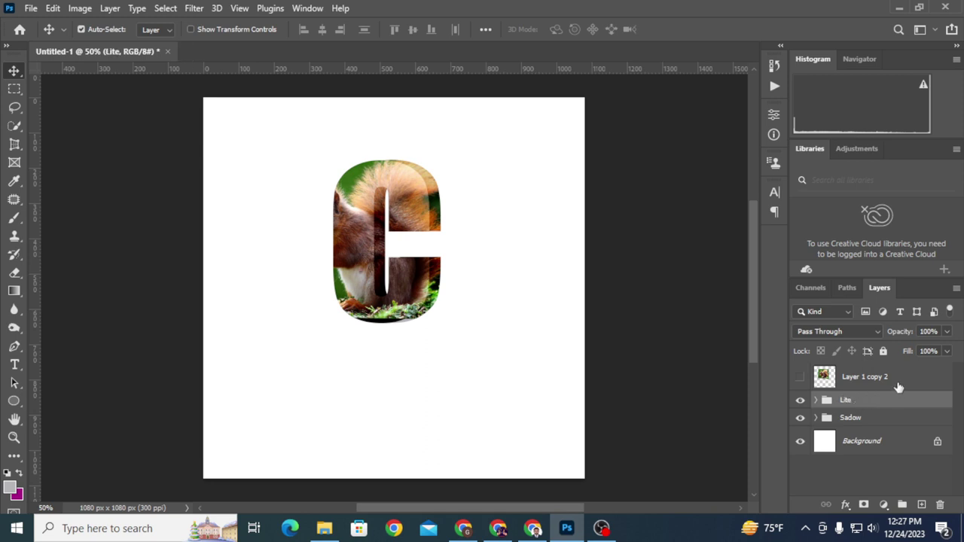
left_click(897, 386)
left_click(799, 377)
left_click(14, 125)
Step: Mask the top squirrel copy to the selected subject and paint the tail back inside the C
left_click(418, 31)
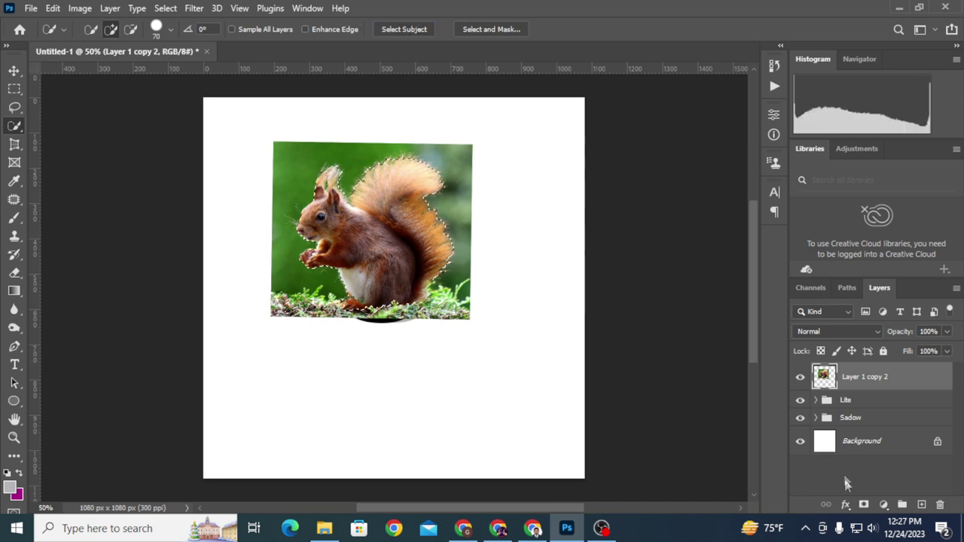
left_click(863, 503)
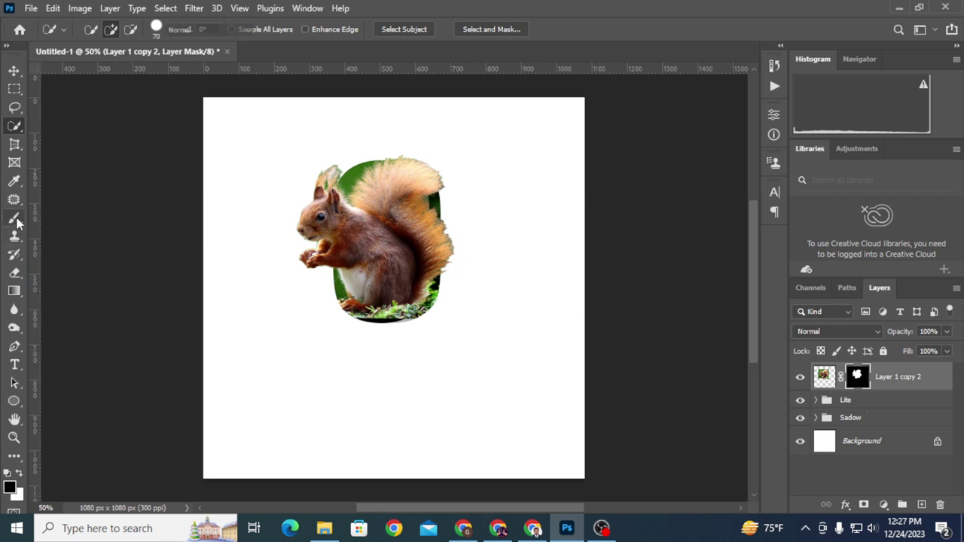
left_click(14, 219)
mouse_move(424, 167)
left_mouse_down()
mouse_move(452, 226)
mouse_move(441, 316)
mouse_move(426, 238)
mouse_move(421, 271)
mouse_move(391, 226)
mouse_move(387, 200)
mouse_move(407, 178)
mouse_move(396, 167)
mouse_move(359, 177)
mouse_move(374, 163)
mouse_move(383, 226)
left_mouse_up()
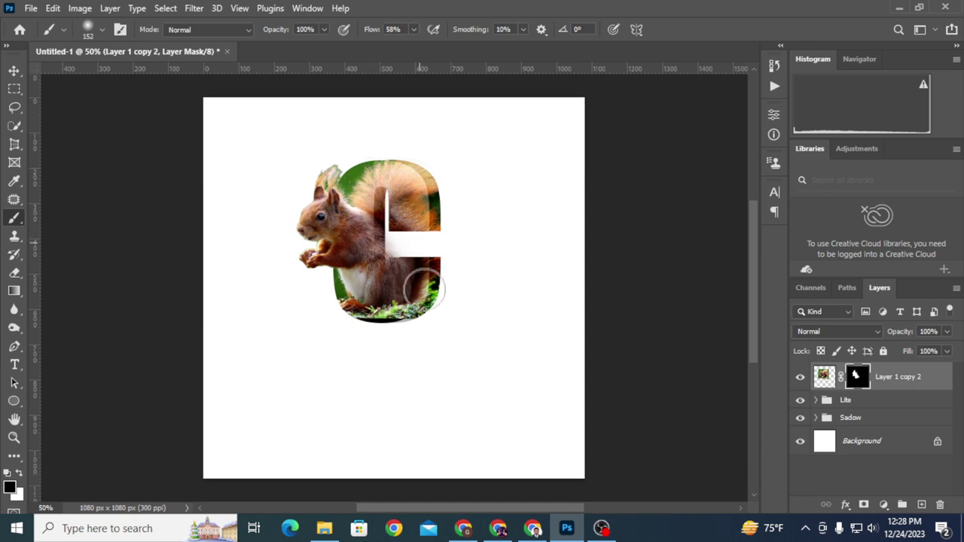
Step: Refine the mask along the C's right stroke and the ear-tuft fur with a smaller brush
mouse_move(408, 266)
left_mouse_down()
mouse_move(421, 278)
mouse_move(340, 158)
left_mouse_up()
scroll(359, 159, "up", 3)
scroll(359, 159, "up", 2)
key("bracketleft")
key("bracketleft")
key("bracketleft")
key("bracketleft")
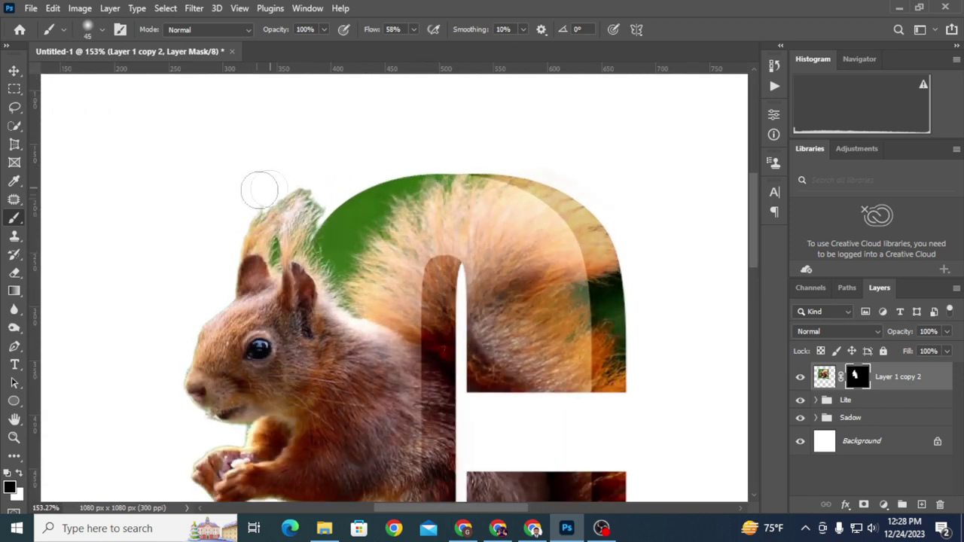
mouse_move(267, 189)
left_mouse_down()
mouse_move(321, 199)
mouse_move(284, 218)
left_mouse_up()
key("bracketleft")
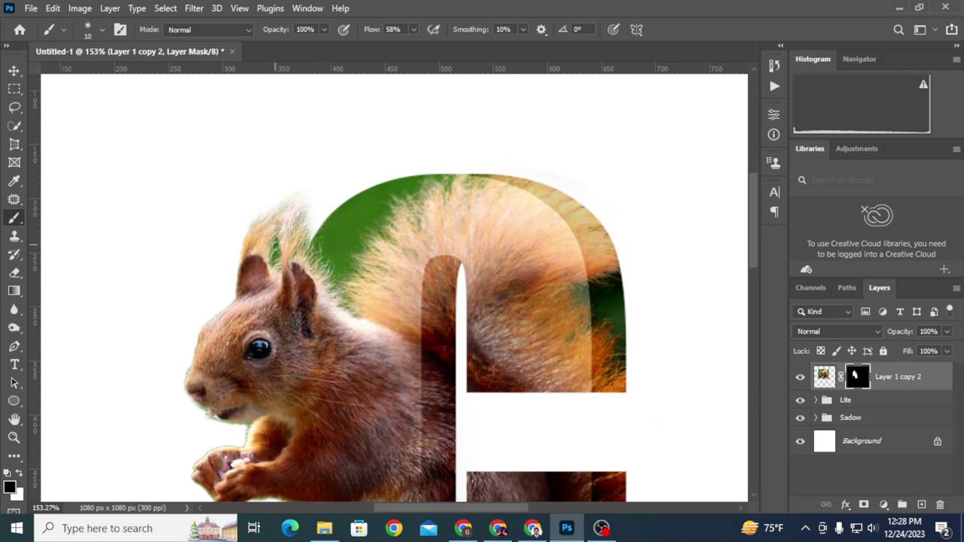
key("alt+BackSpace")
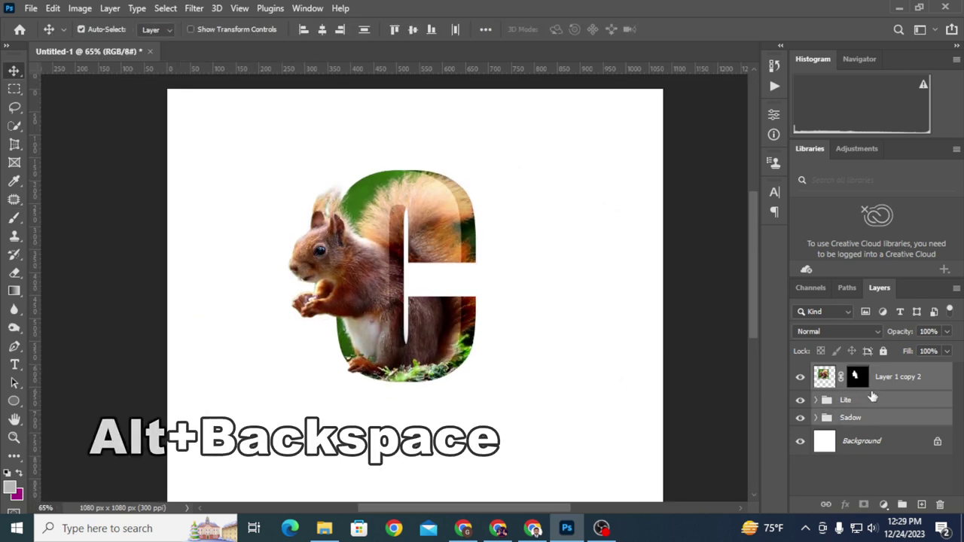
Step: Group all the squirrel letter layers and duplicate the group
key("ctrl+g")
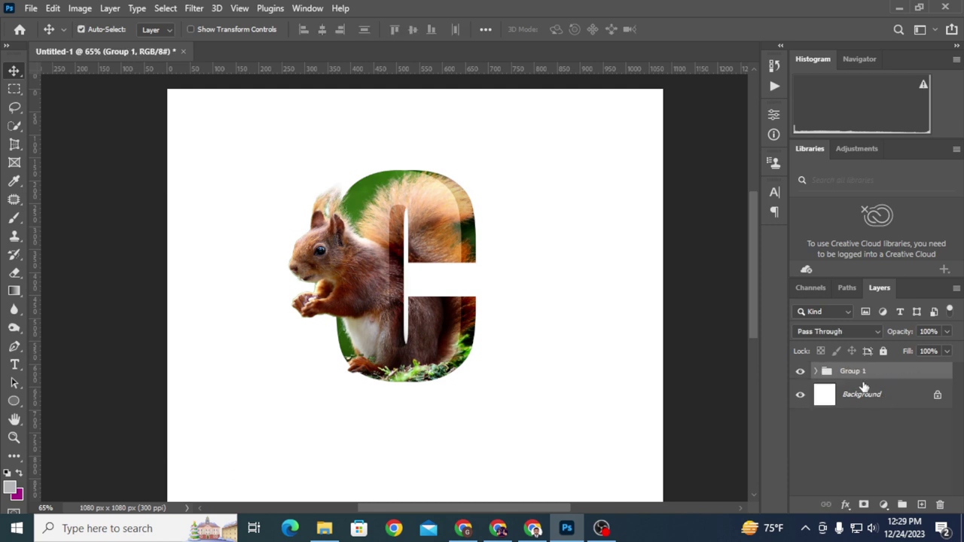
right_click(859, 374)
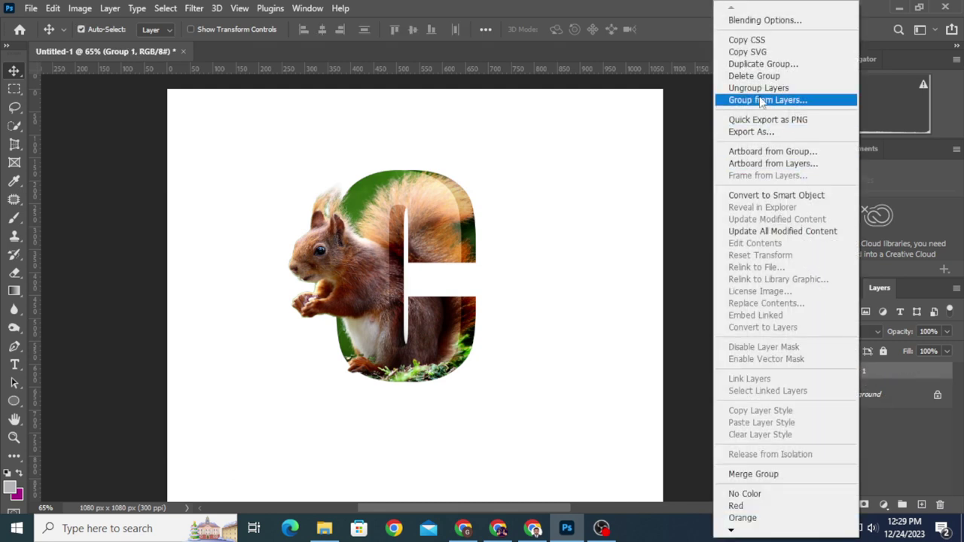
left_click(770, 64)
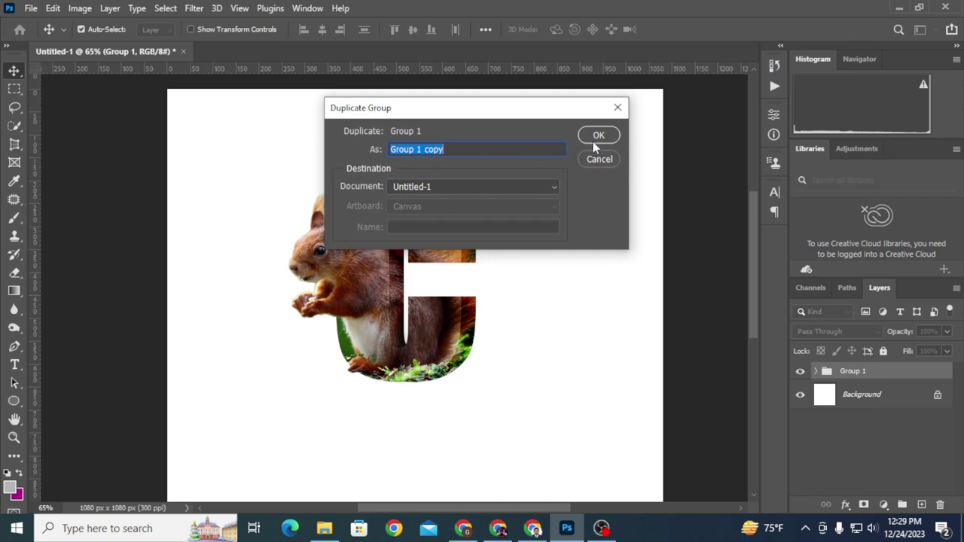
left_click(594, 143)
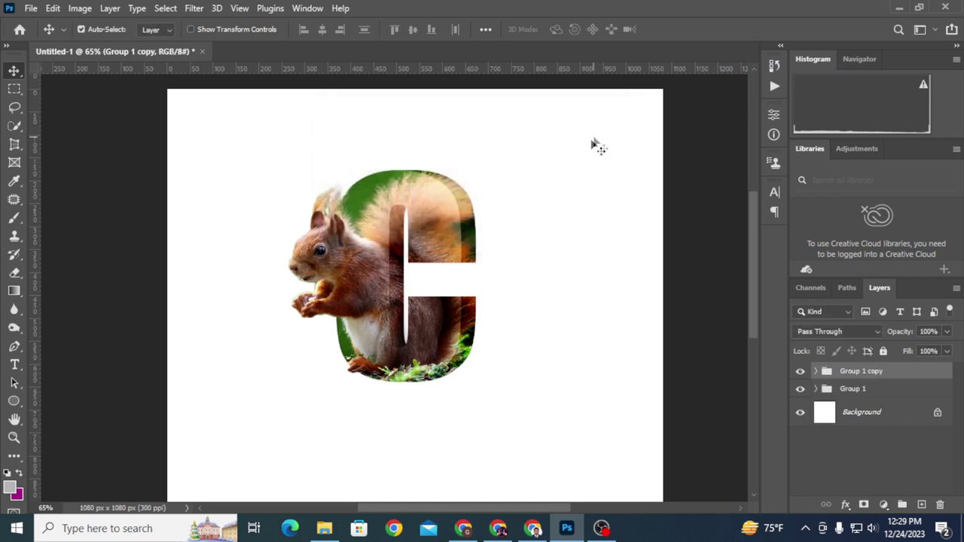
left_click(870, 371, "shift")
key("ctrl+t")
key("ctrl+0")
left_click(695, 30)
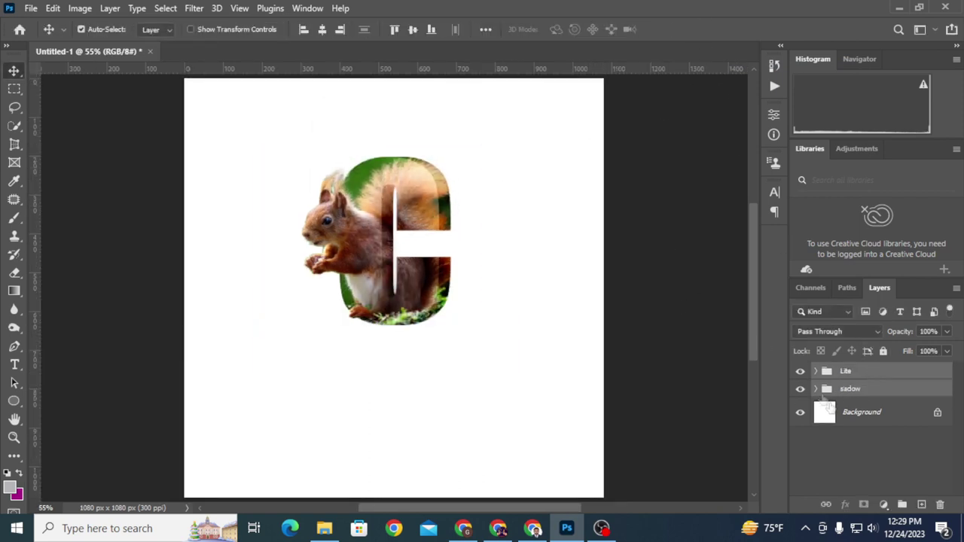
Step: Flip the sadow copy vertically and move it down below the original letter
left_click(867, 390)
key("ctrl+t")
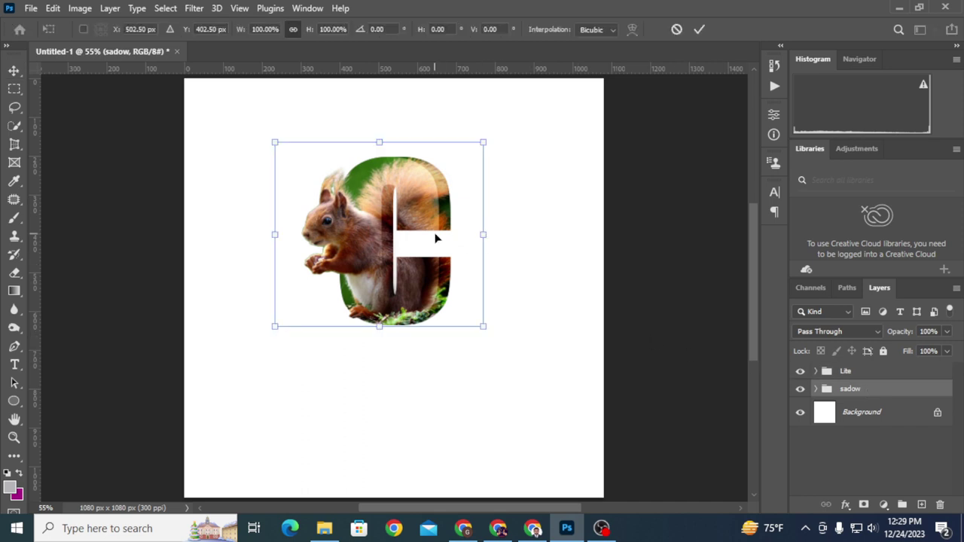
right_click(435, 238)
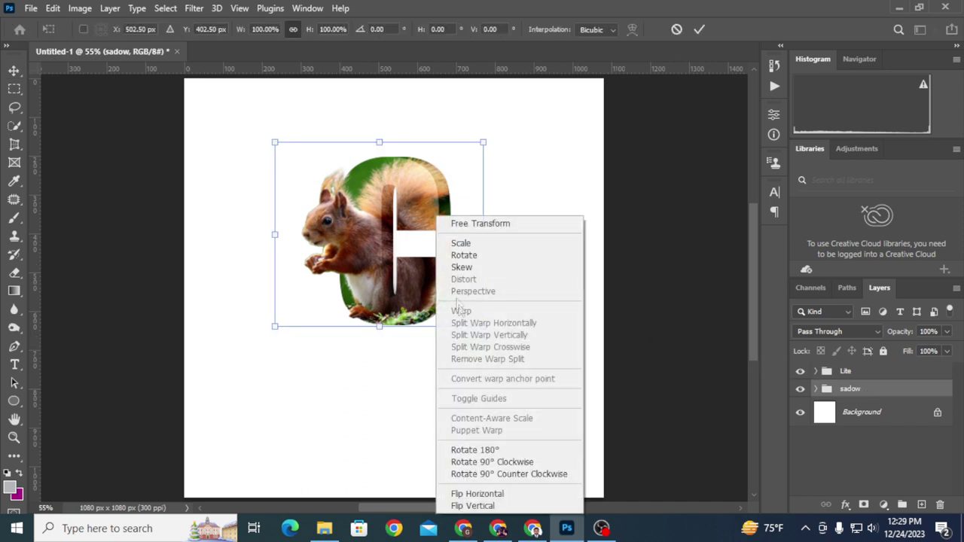
left_click(503, 505)
left_click_drag(403, 267, 415, 442)
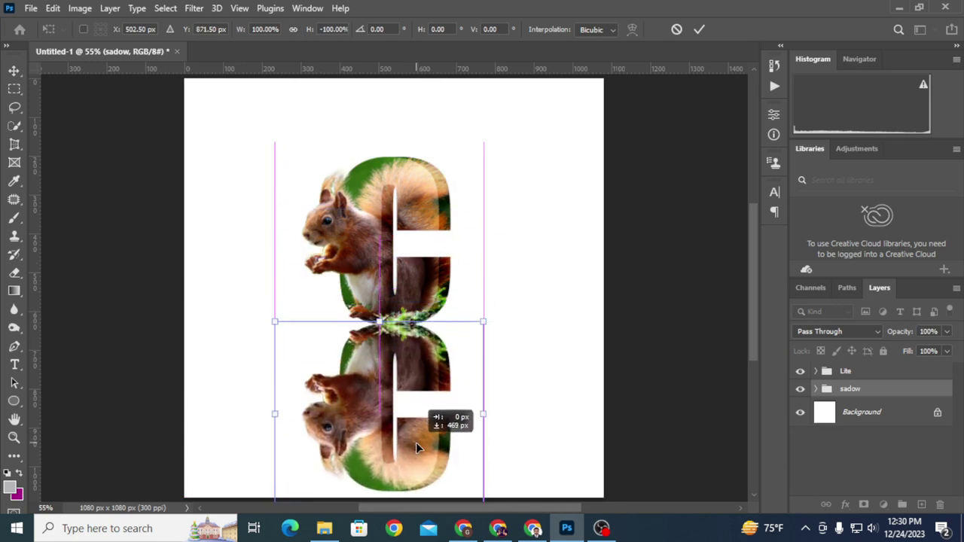
left_click(699, 30)
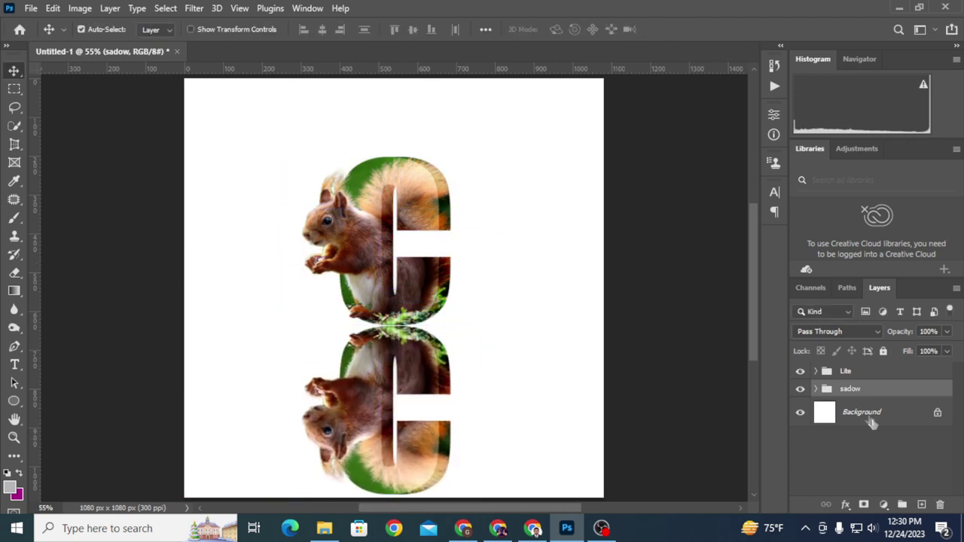
Step: On a new layer, fill a thin elliptical selection along the reflection seam with black
left_click(921, 504)
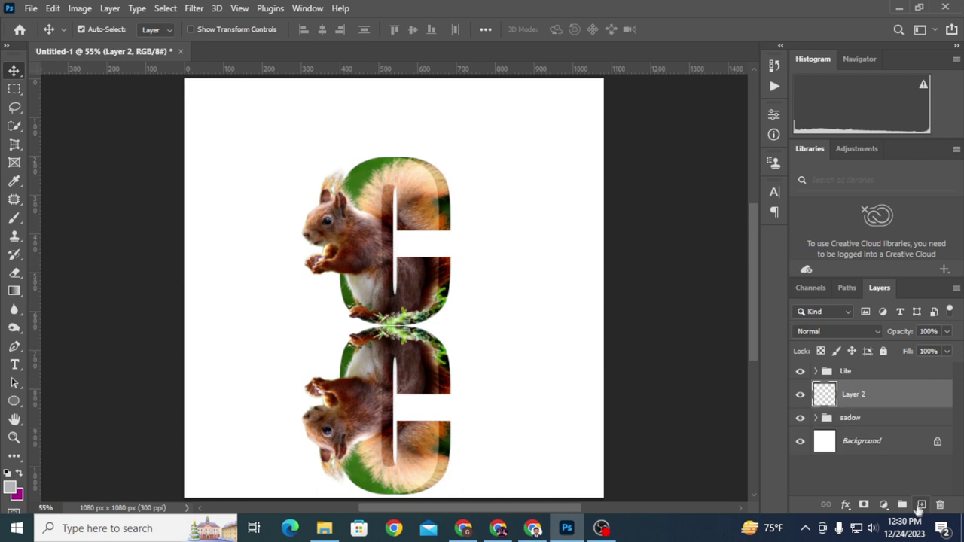
left_click(15, 89)
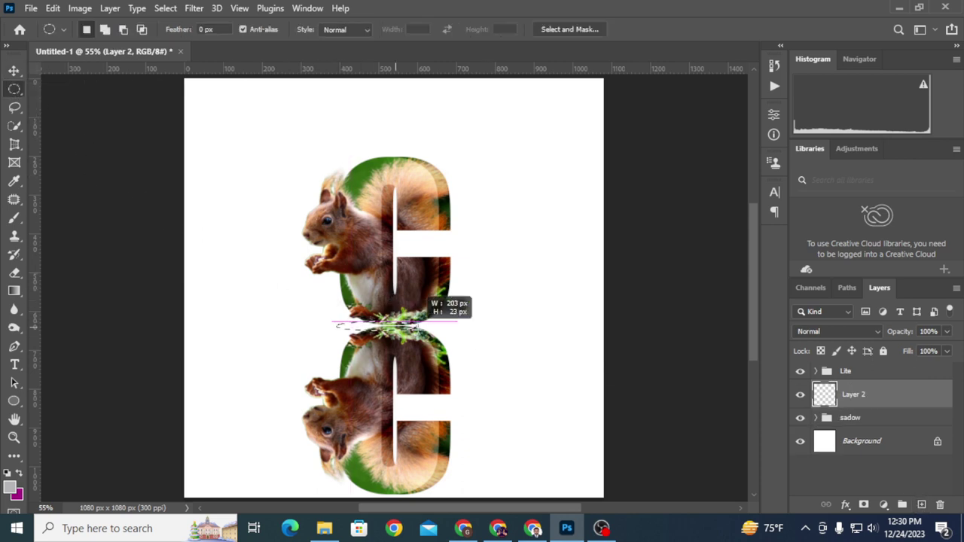
left_click_drag(336, 322, 487, 328)
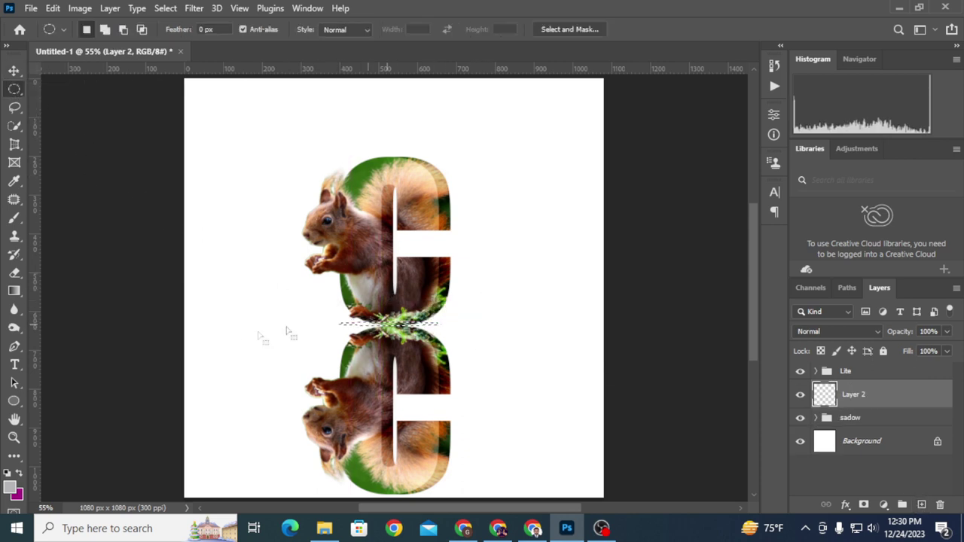
left_click(11, 487)
left_click_drag(585, 275, 585, 305)
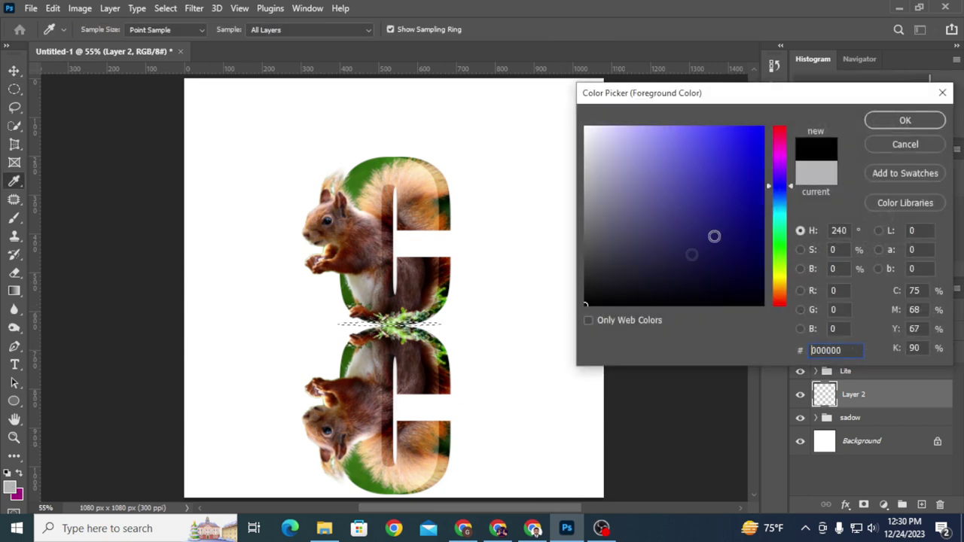
left_click(894, 125)
key("alt+BackSpace")
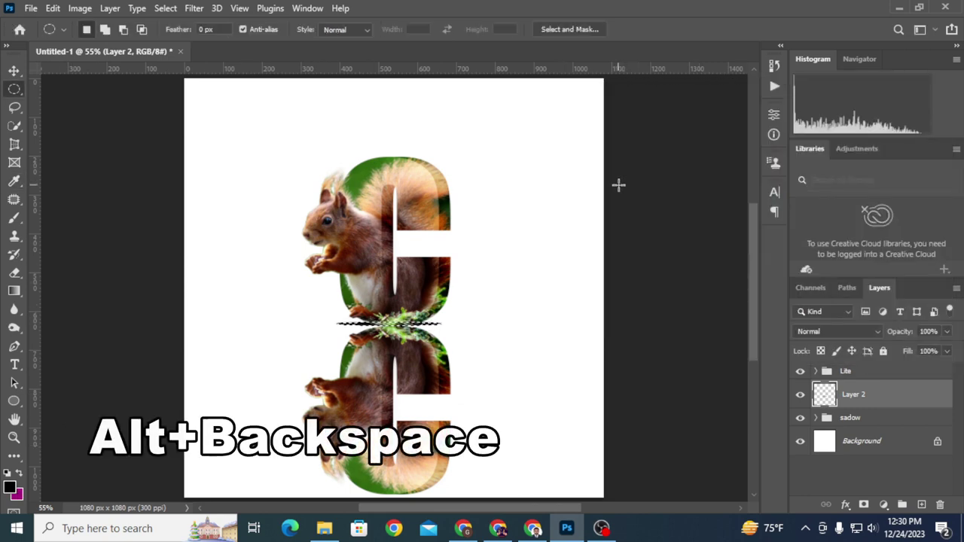
Step: Stretch the black seam ellipse wider to the left and right
left_click(13, 70)
left_click(247, 206)
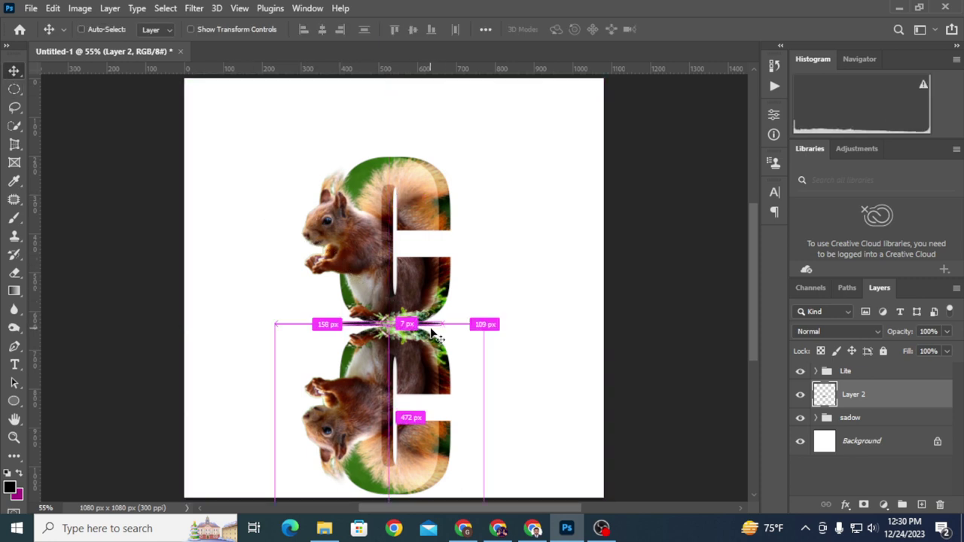
key("ctrl+t")
scroll(413, 306, "up", 2)
scroll(422, 316, "up", 2)
scroll(436, 331, "up", 2)
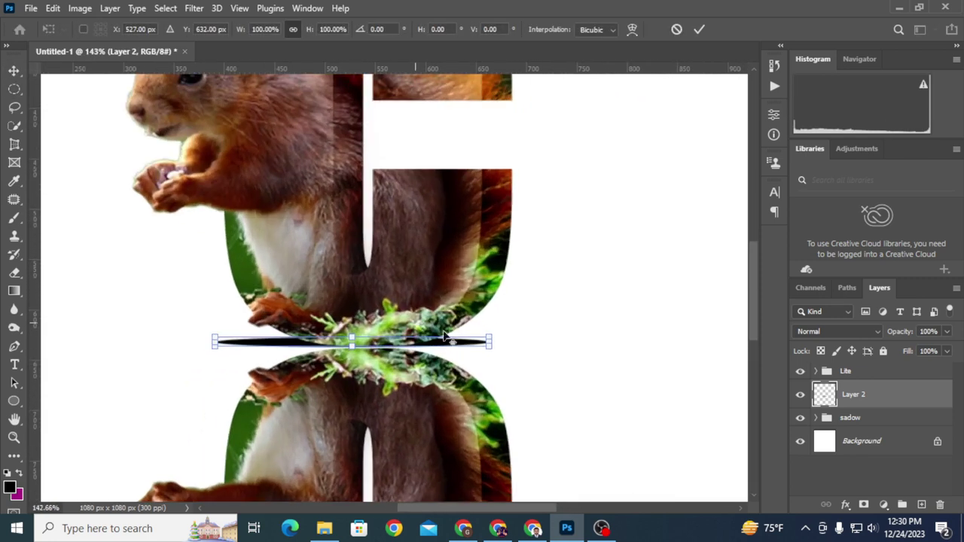
left_click_drag(494, 342, 529, 342)
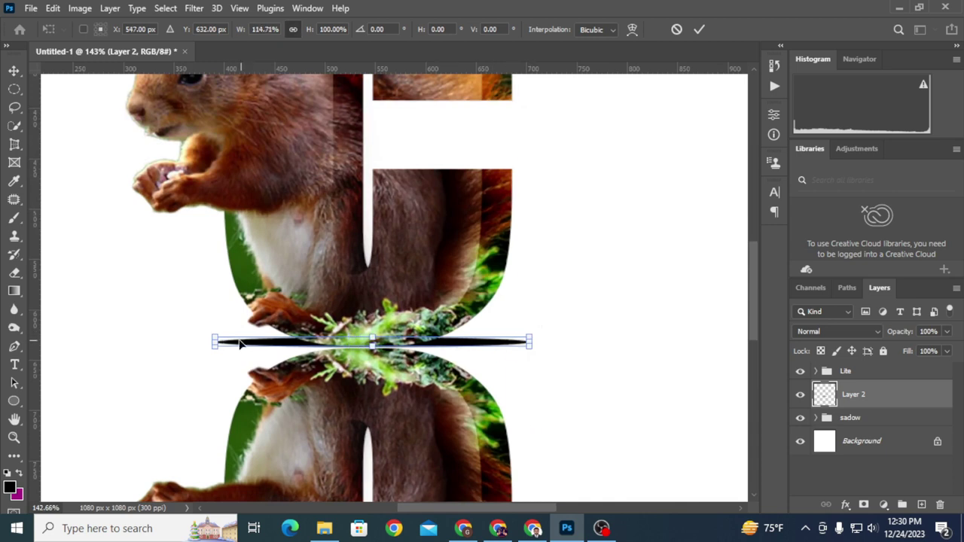
left_click_drag(212, 341, 174, 341)
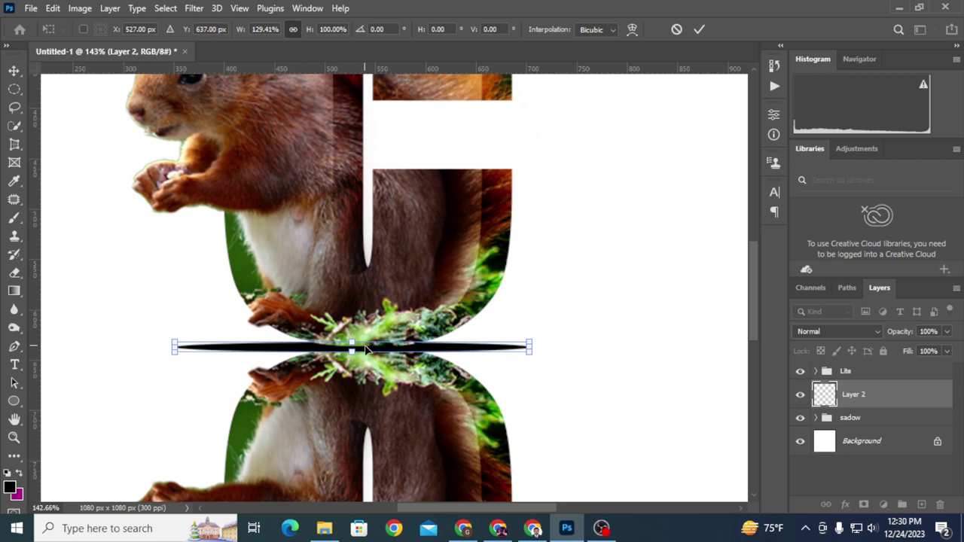
left_click(193, 10)
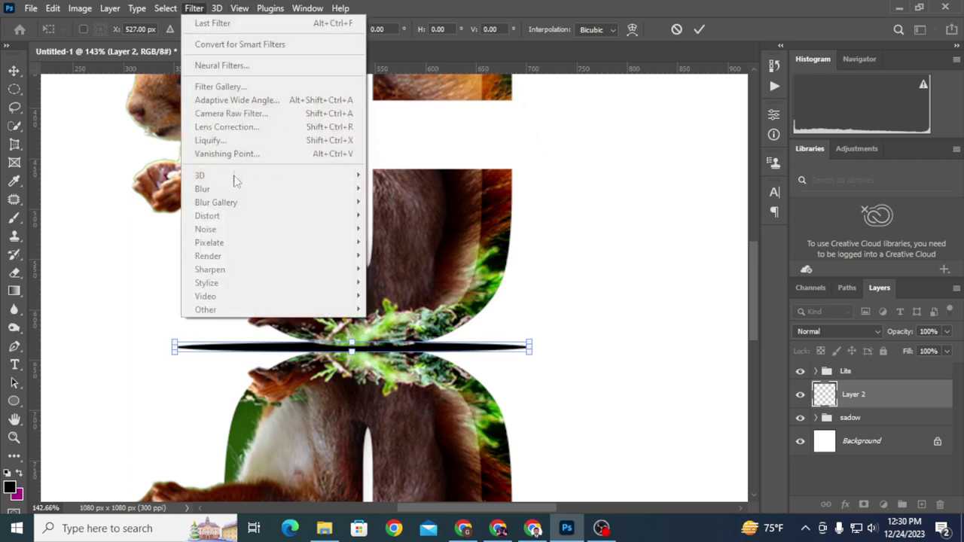
left_click(698, 34)
Step: Apply a Gaussian Blur with radius 5.4 to the black seam shadow
left_click(193, 9)
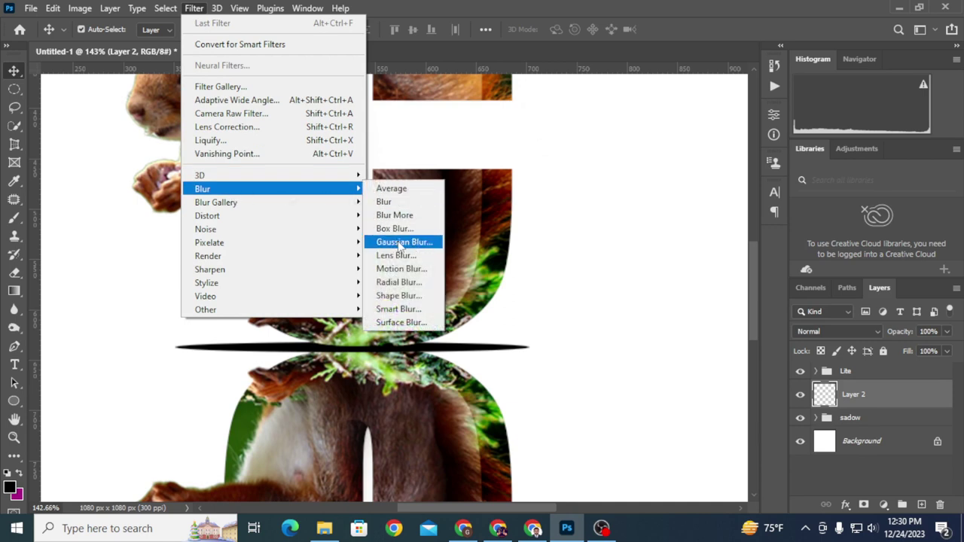
left_click(400, 246)
left_click_drag(694, 316, 667, 313)
left_click(808, 122)
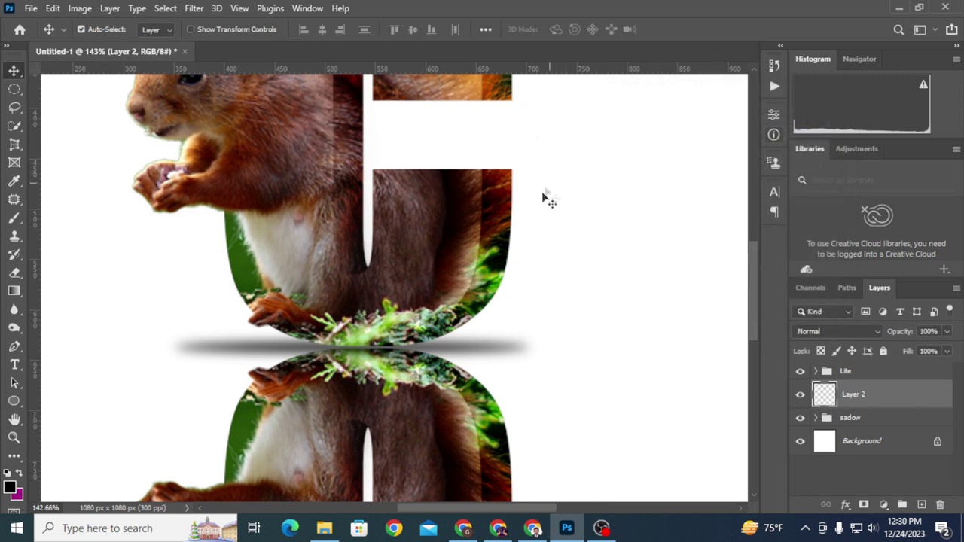
scroll(542, 191, "down", 2)
scroll(571, 194, "down", 2)
scroll(571, 194, "down", 1)
Step: Unlock the background as Layer 0 and add a new empty Layer 3 above it
scroll(571, 195, "down", 1)
double_click(871, 443, "alt")
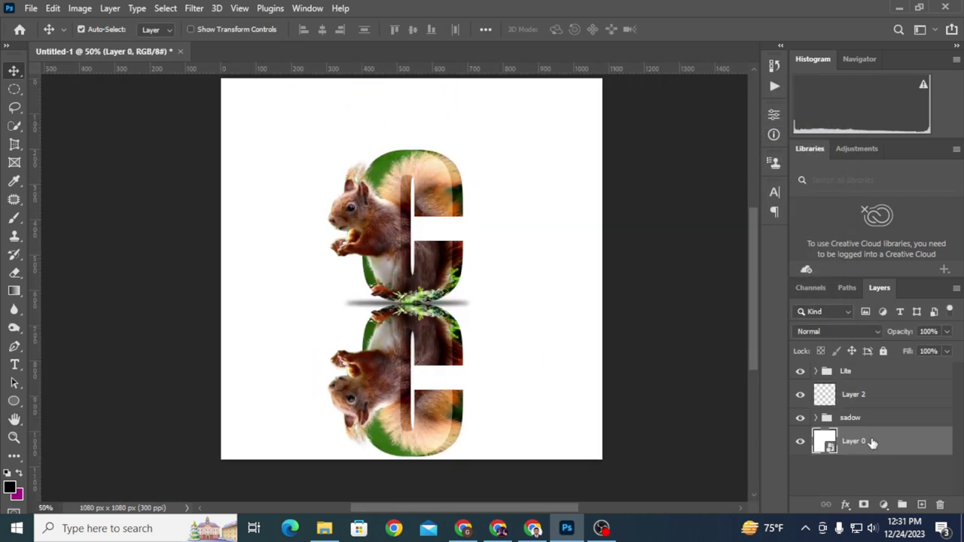
left_click(922, 505)
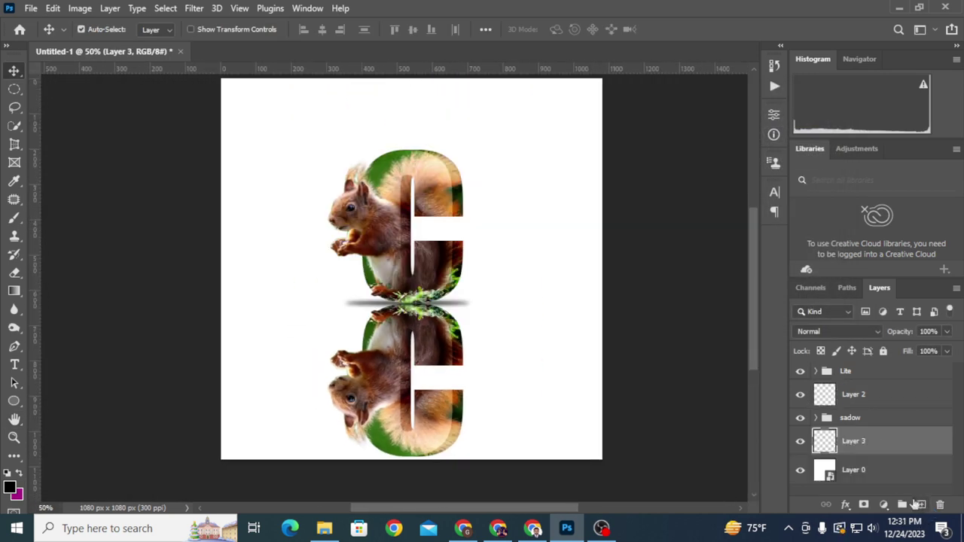
Step: Set gradient stops to brown-orange af5815 and sampled peach, and drag a vertical gradient across Layer 3
left_click(13, 292)
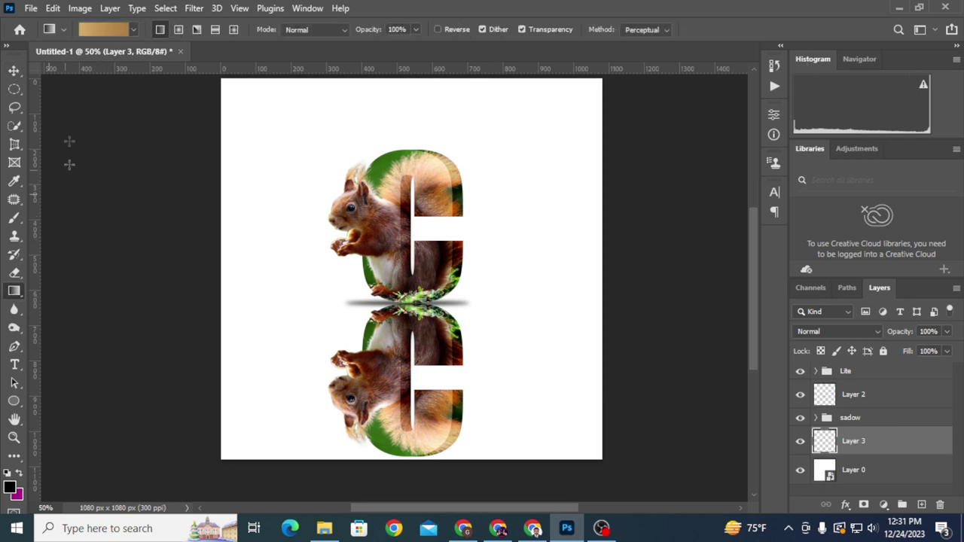
left_click(98, 30)
left_click(652, 316)
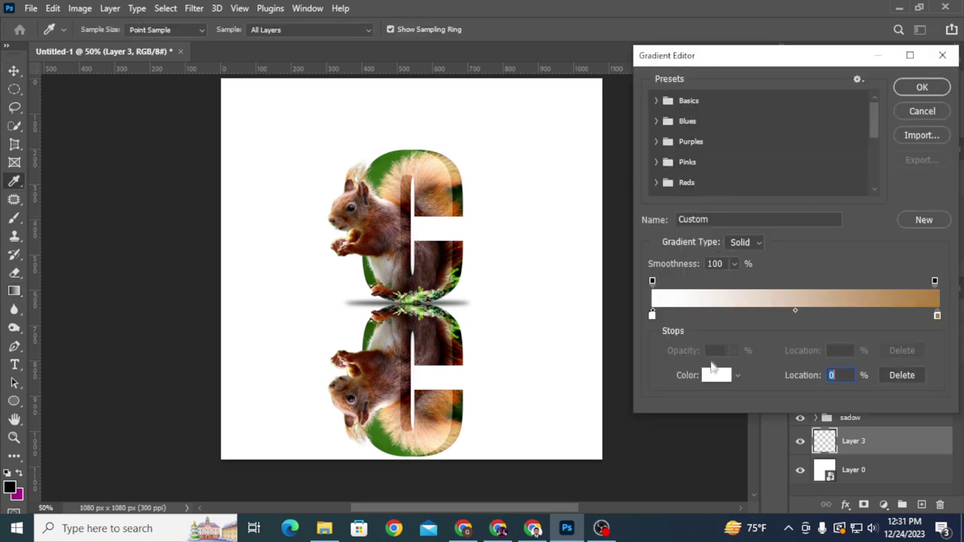
left_click(716, 375)
left_click(459, 185)
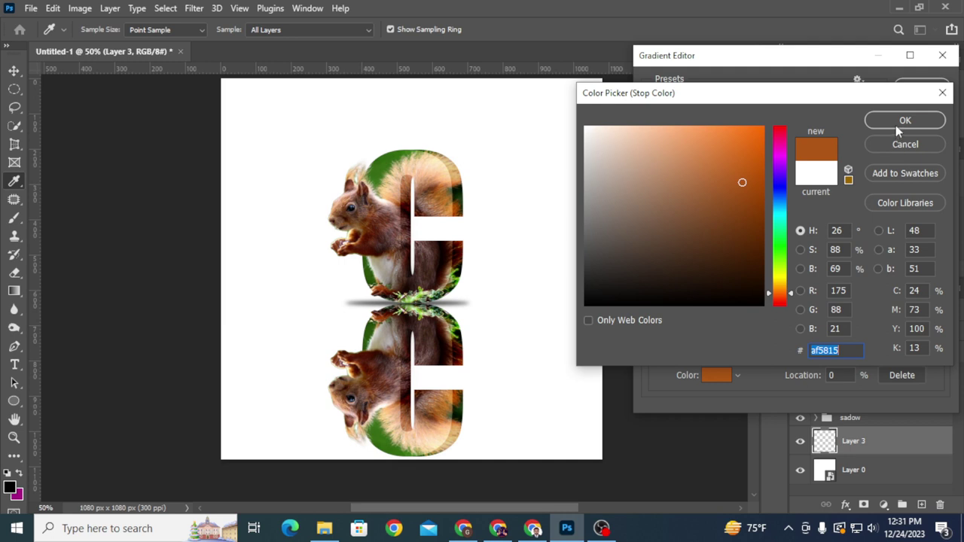
left_click(895, 125)
left_click(937, 316)
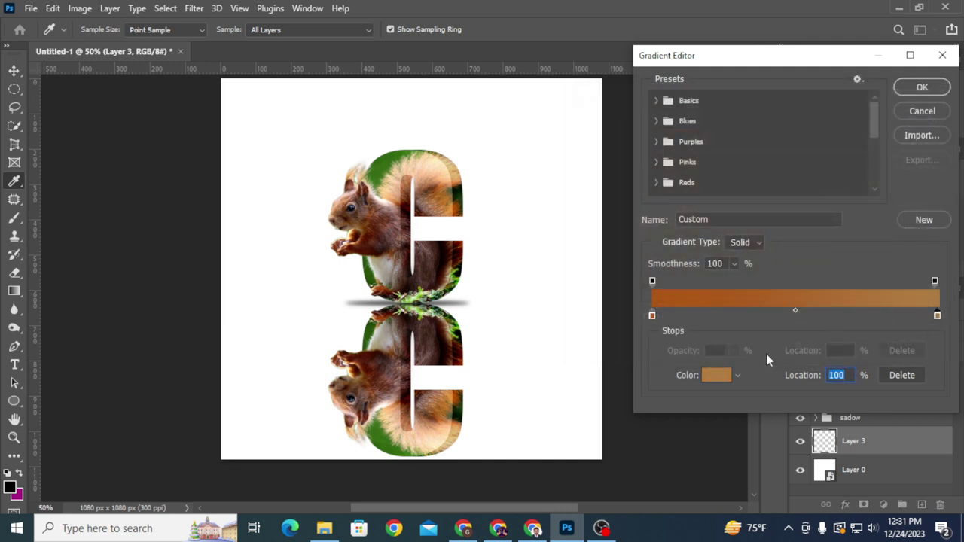
left_click(444, 162)
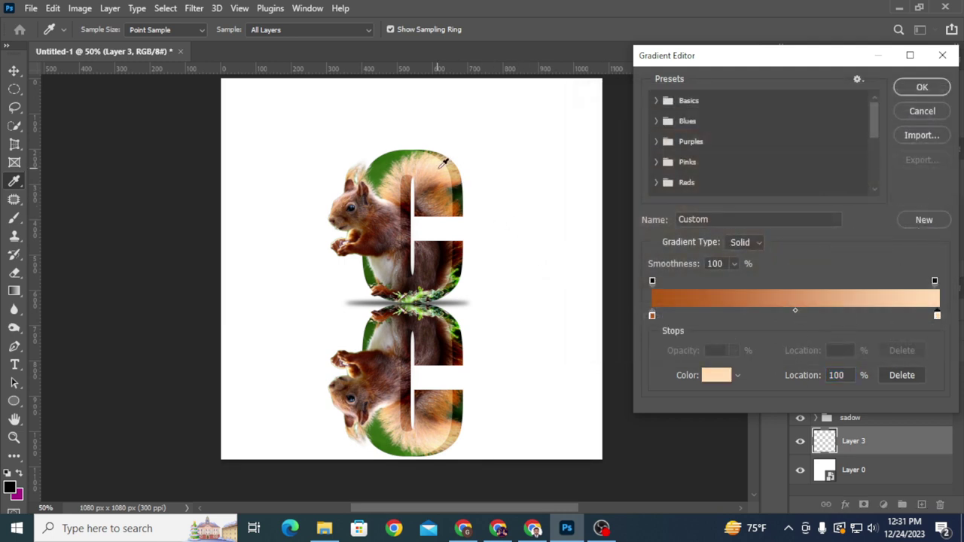
left_click(920, 88)
scroll(450, 398, "down", 1)
left_click_drag(416, 115, 417, 459)
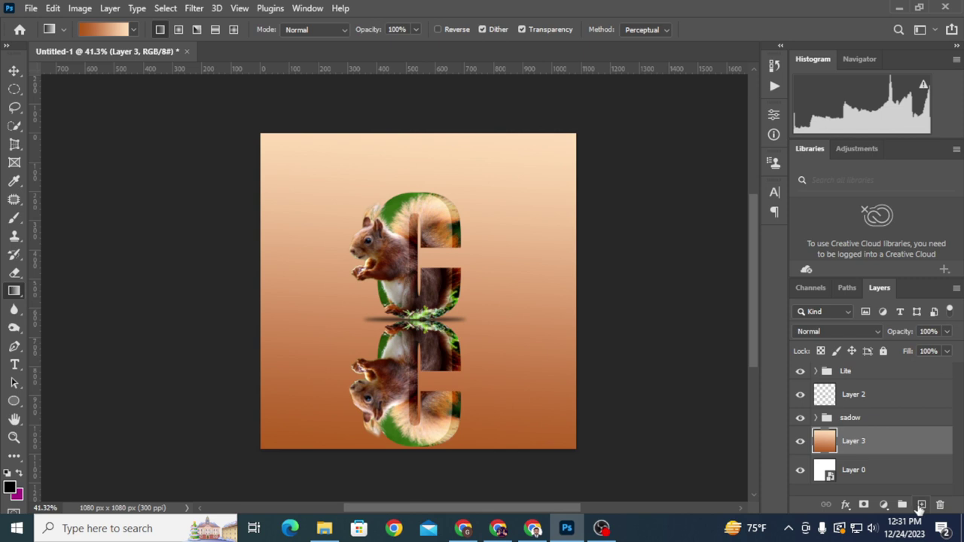
Step: Add Layer 4 and set the gradient to white (#ffffff) fading to 0% opacity
left_click(920, 505)
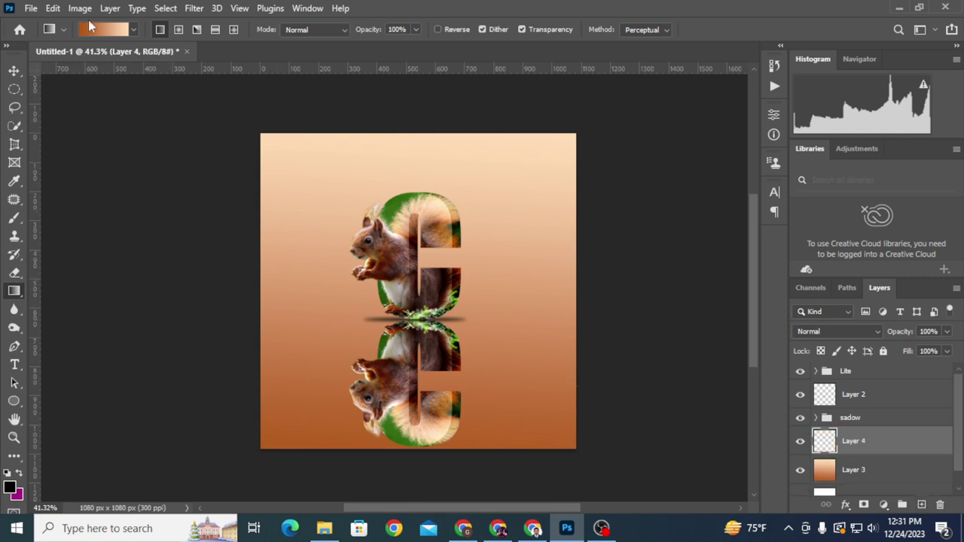
left_click(89, 32)
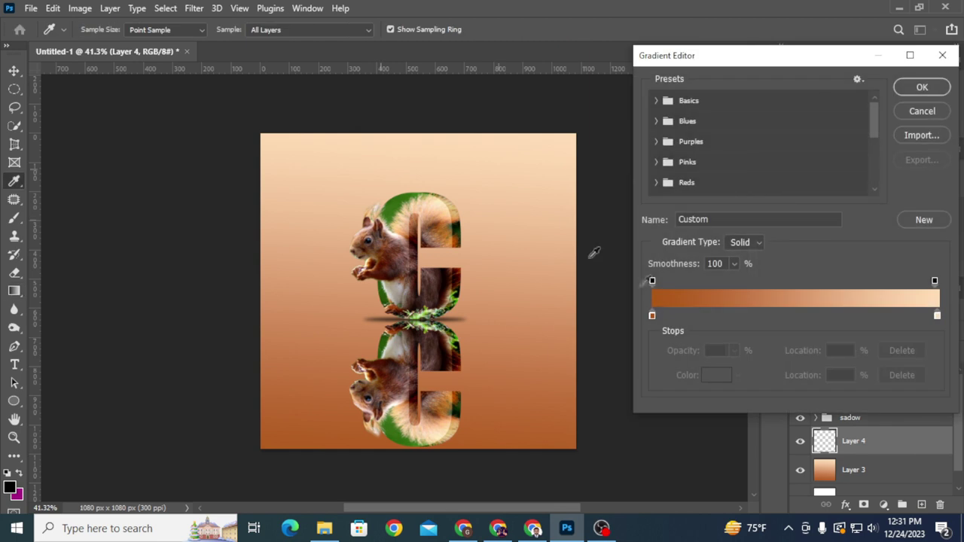
left_click(652, 316)
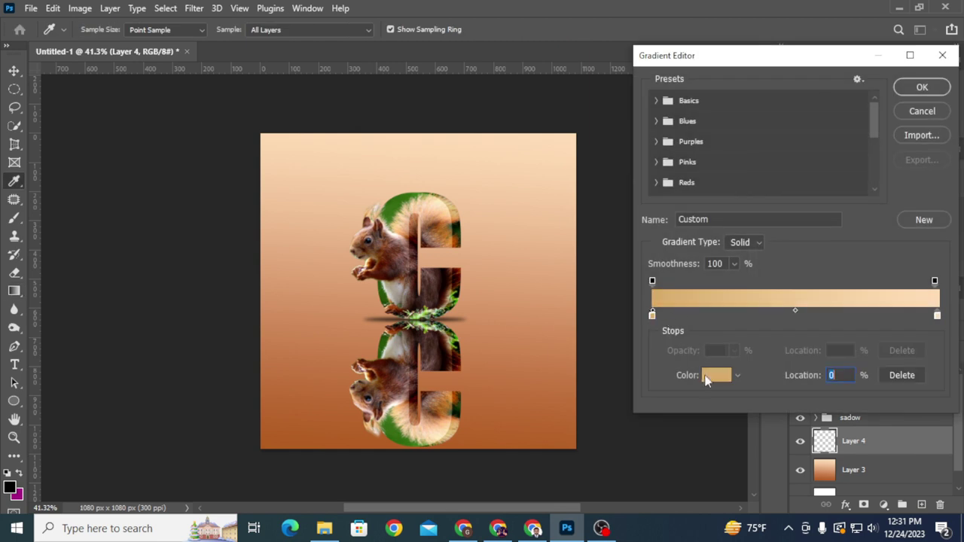
left_click(707, 380)
type("ffffff")
left_click(908, 129)
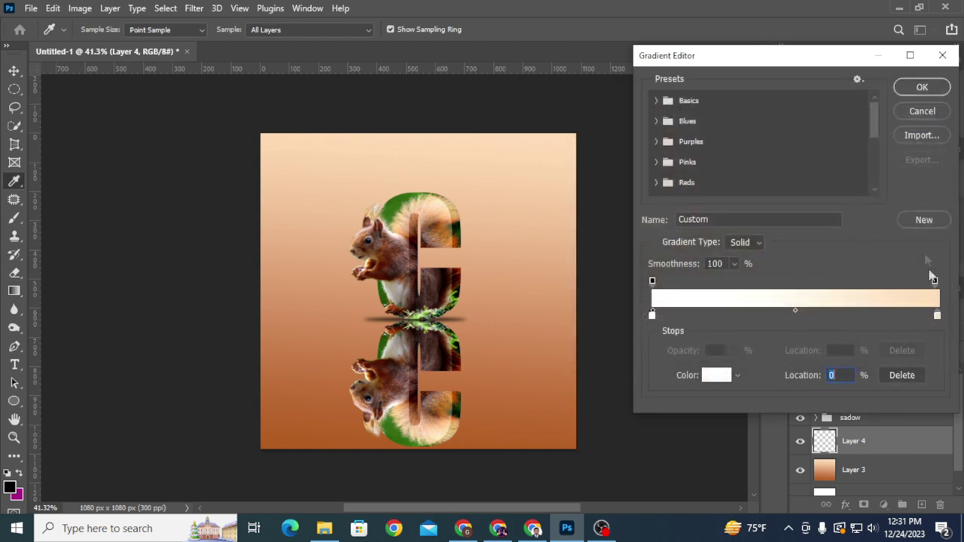
left_click_drag(937, 317, 938, 342)
left_click(933, 282)
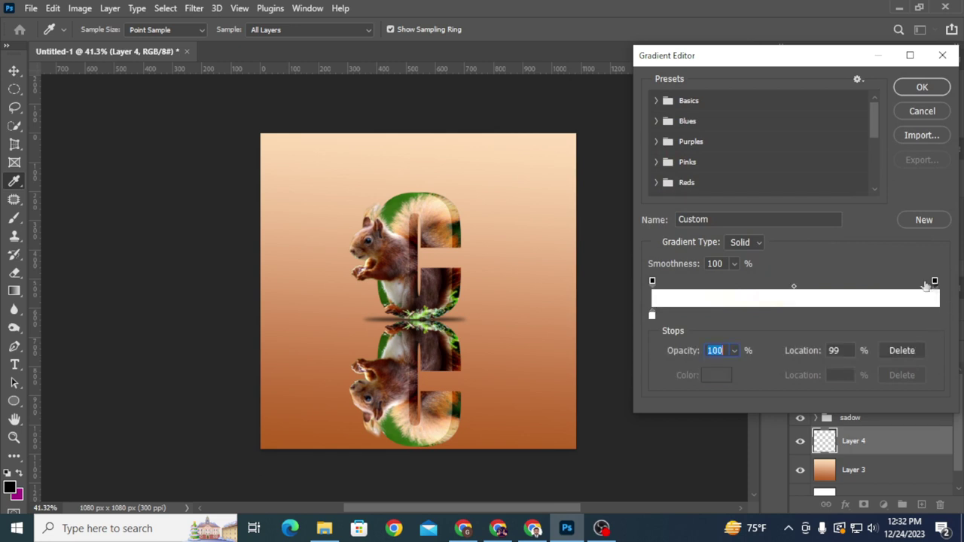
type("0")
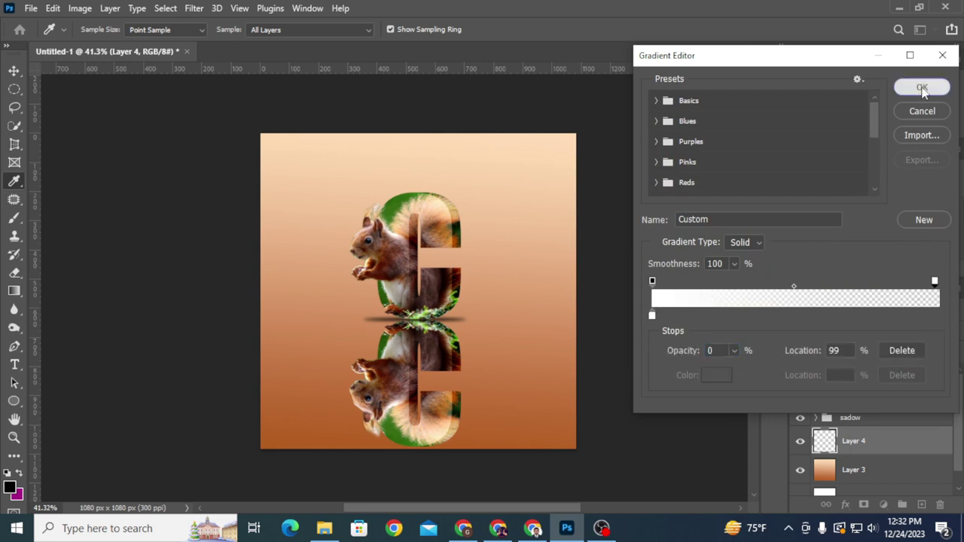
left_click(922, 87)
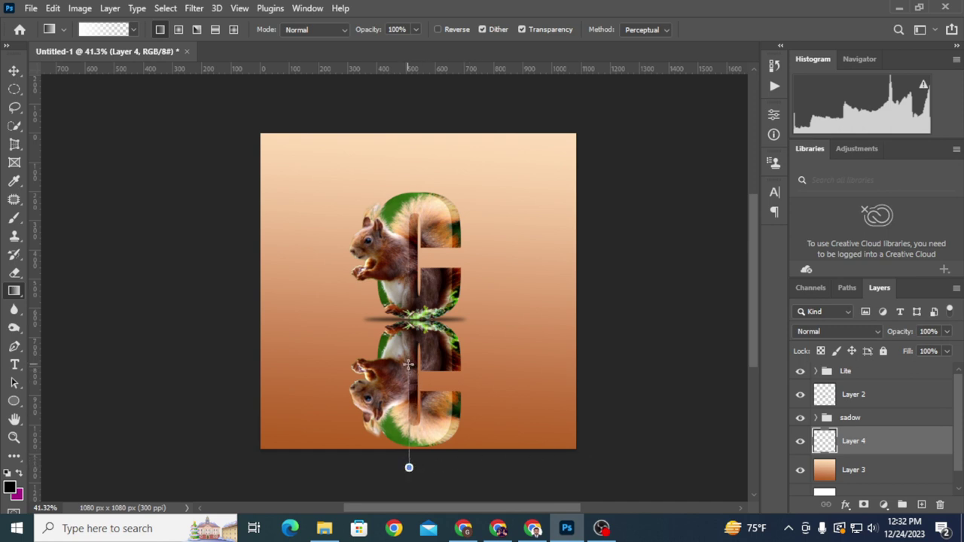
Step: Drag the white fade upward from the canvas bottom and move Layer 4 above the sadow group
left_click_drag(409, 468, 408, 365)
key("ctrl+bracketright")
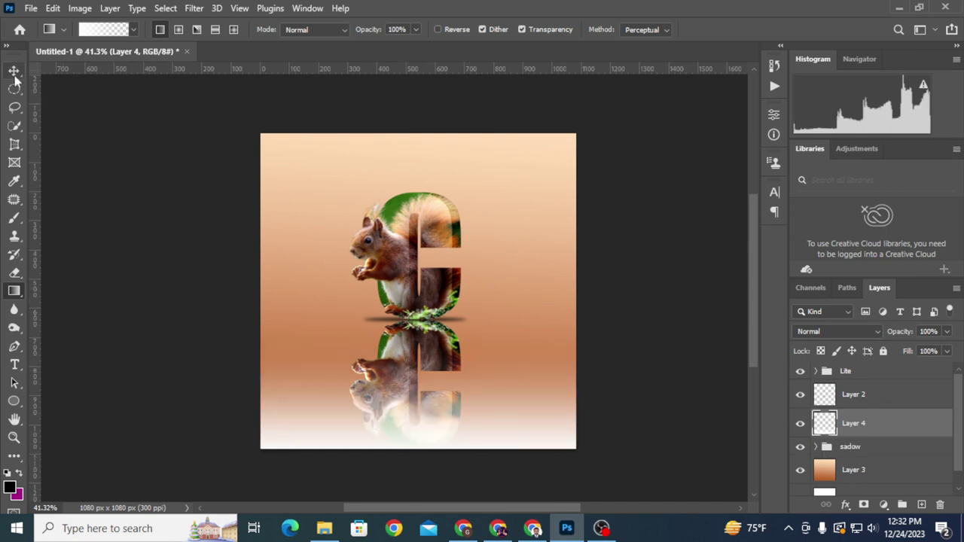
left_click(14, 70)
scroll(488, 345, "down", 2)
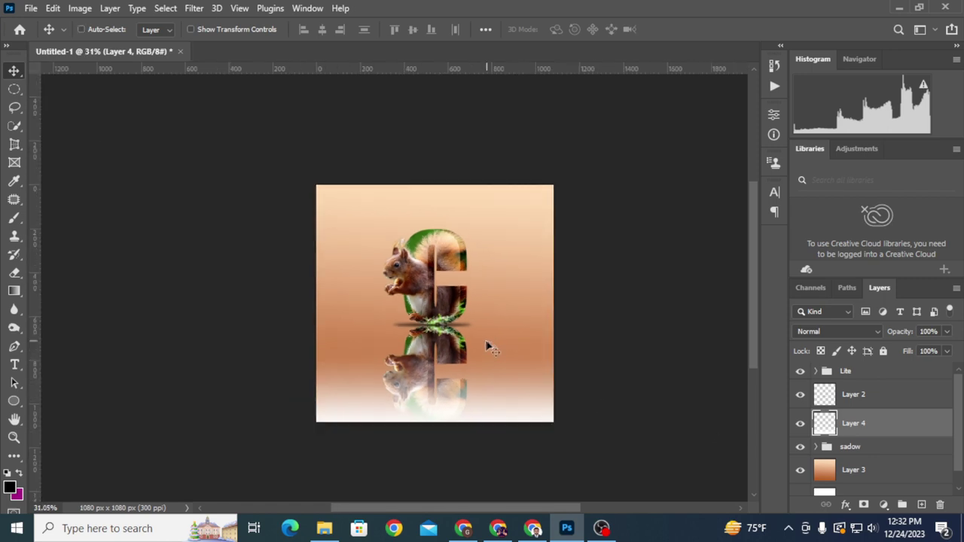